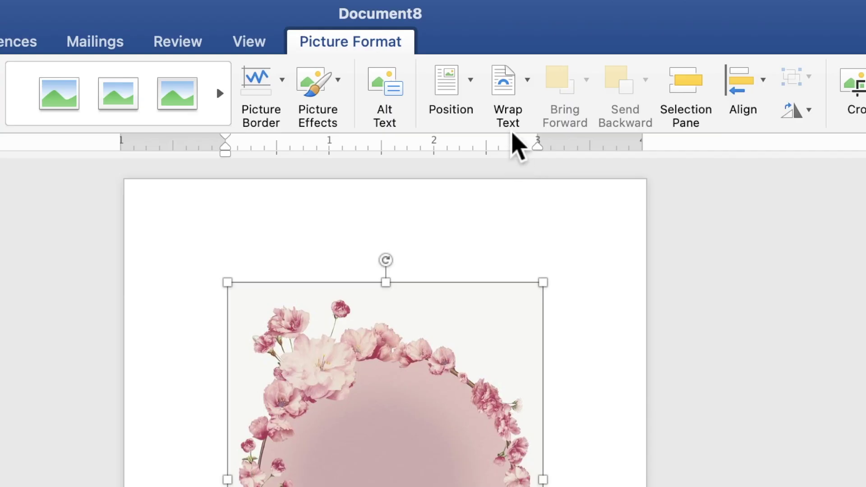
Step: Set the wreath picture to Behind Text wrapping and nudge it slightly down the page
click(504, 41)
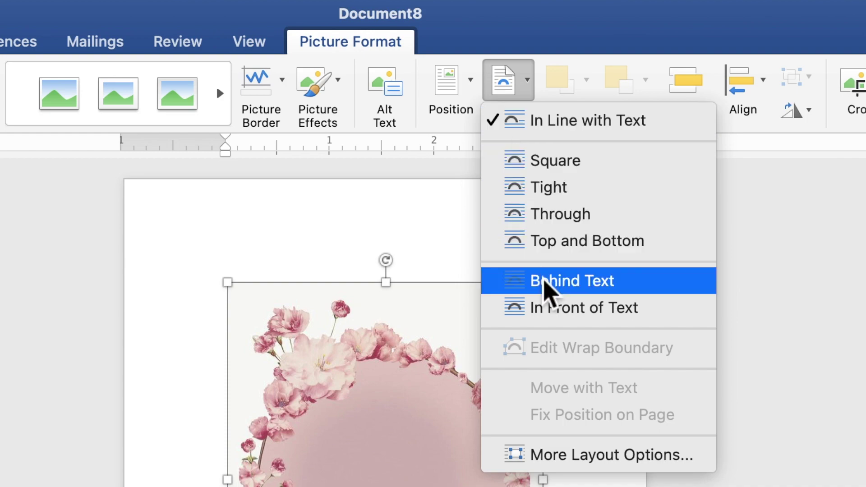
click(545, 282)
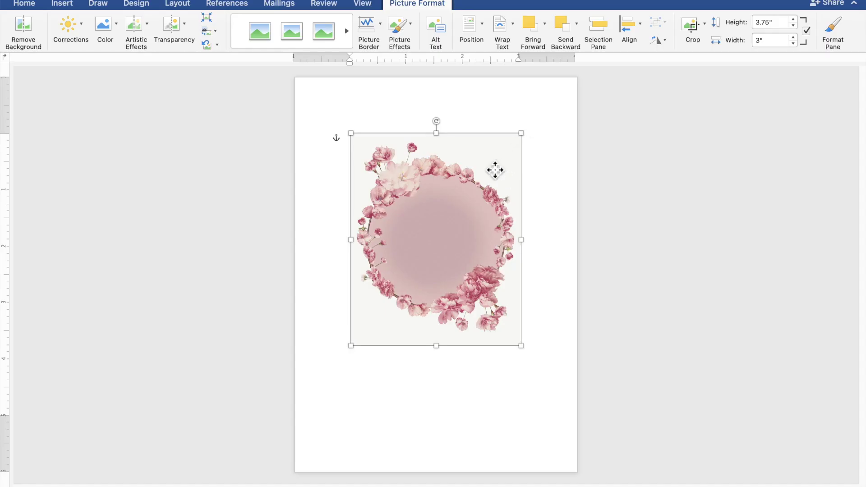
drag(496, 175, 495, 193)
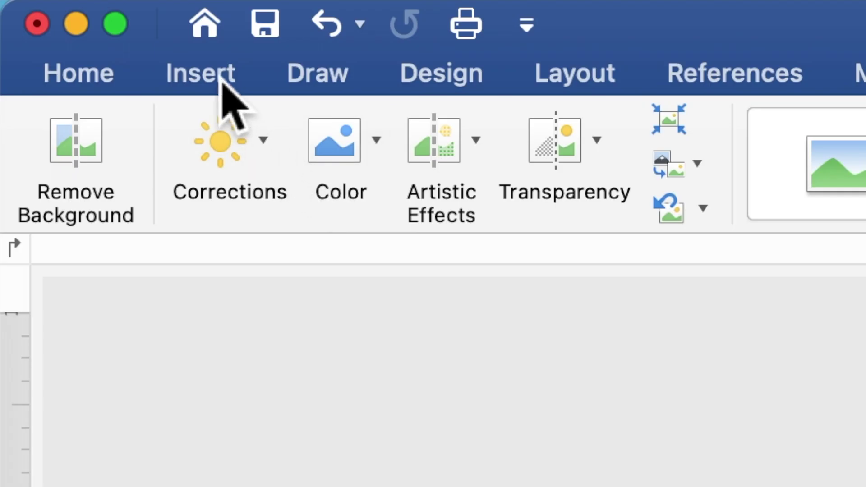
Step: Draw an off-white rectangle with no outline, stretched to cover the whole page
click(221, 79)
click(505, 158)
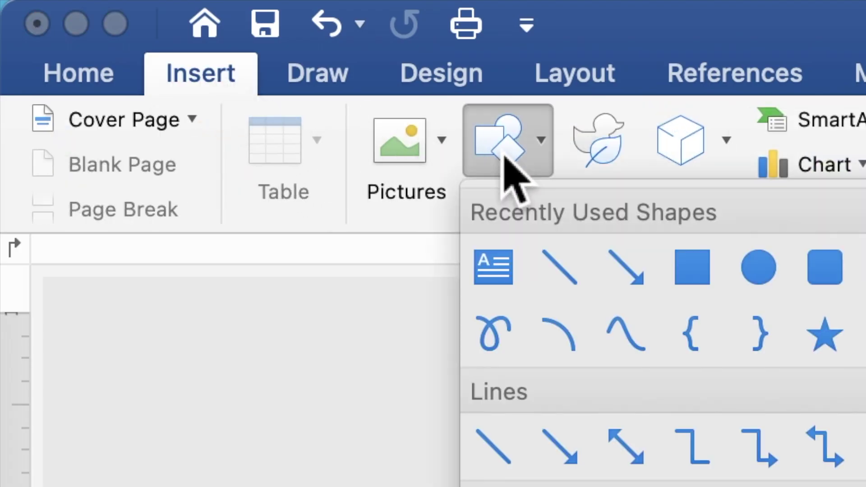
click(691, 270)
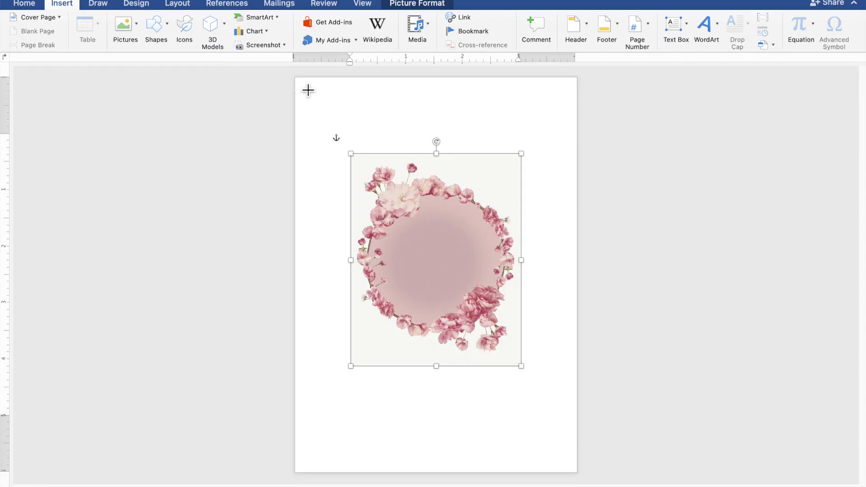
drag(300, 83, 560, 196)
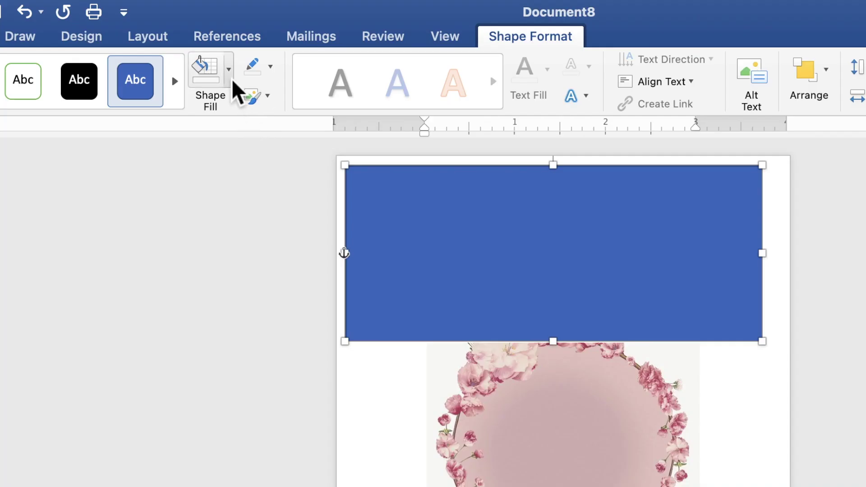
click(229, 27)
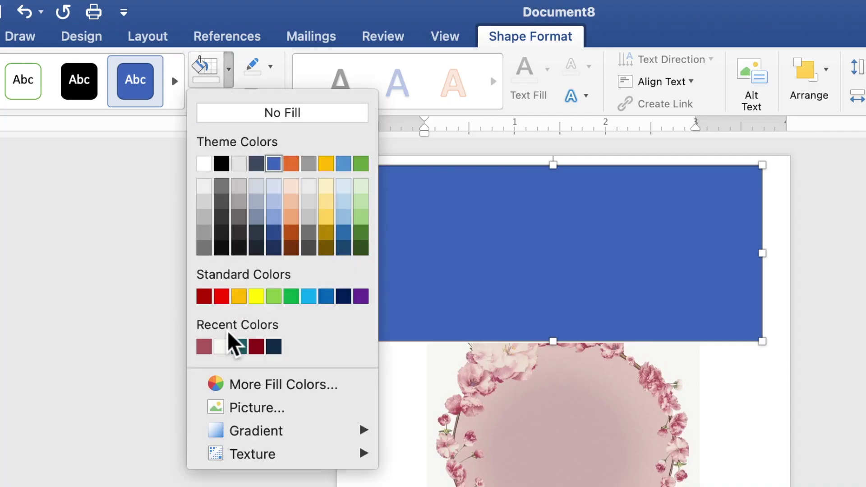
click(225, 347)
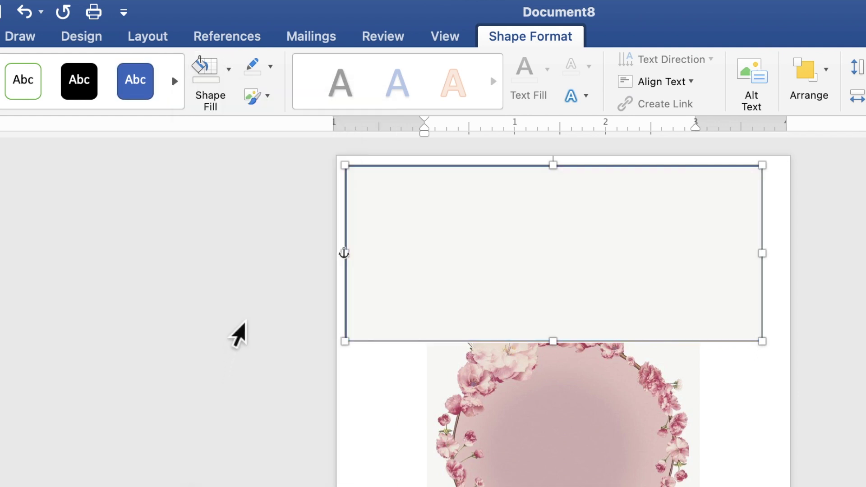
click(274, 70)
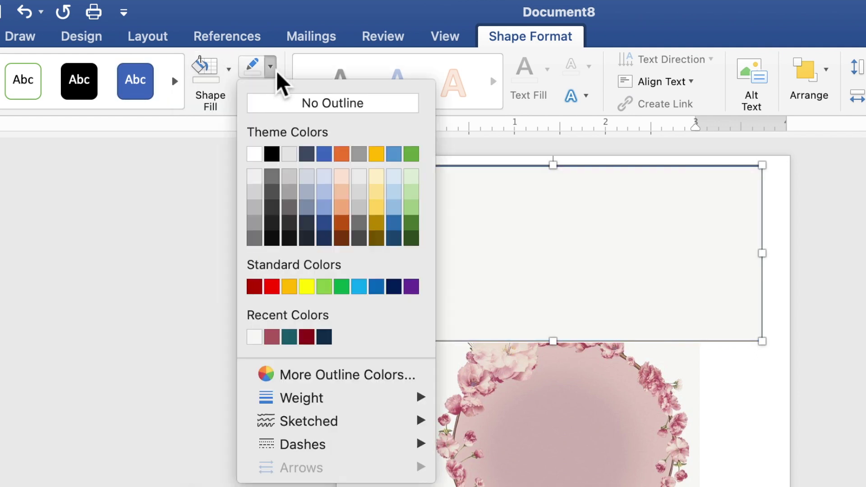
click(276, 103)
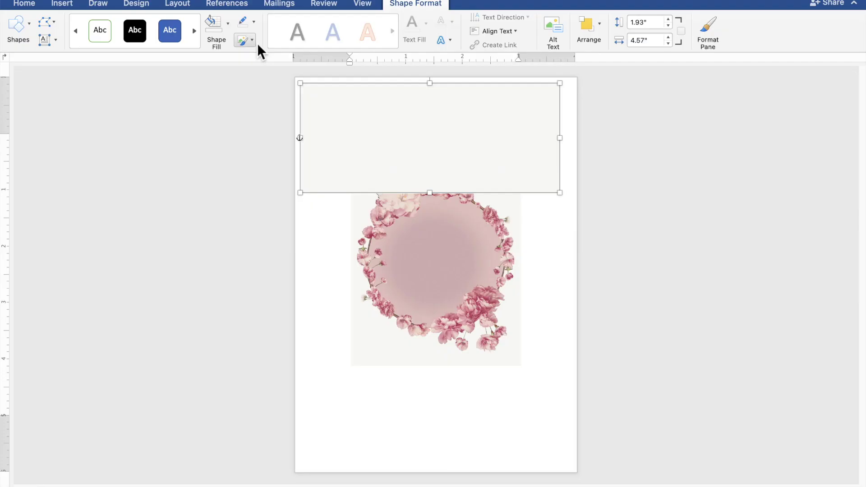
drag(323, 105, 317, 99)
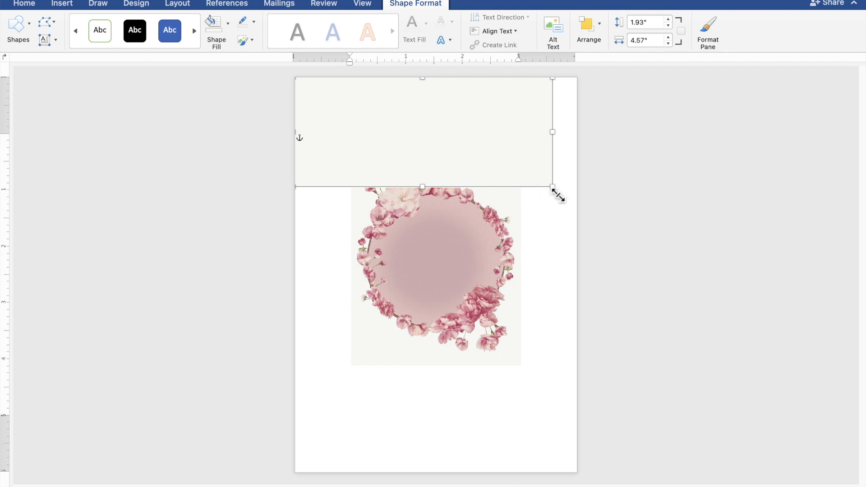
drag(558, 195, 590, 481)
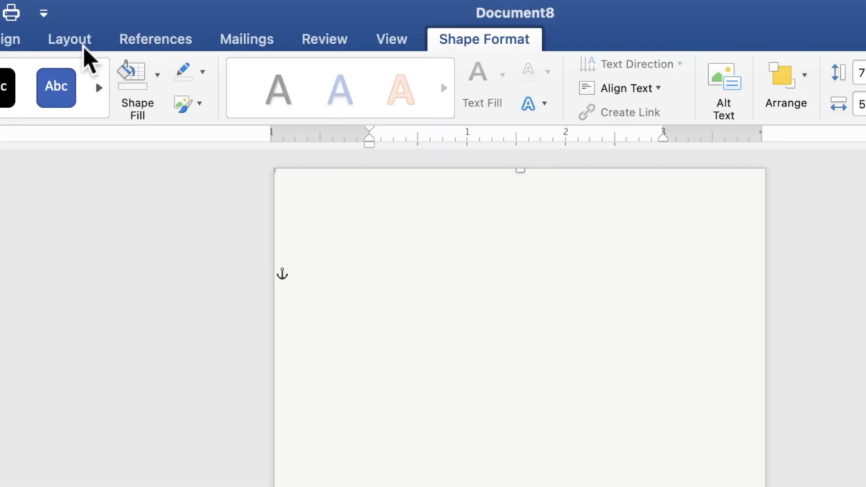
Step: Send the off-white rectangle to the back, behind the wreath
click(186, 7)
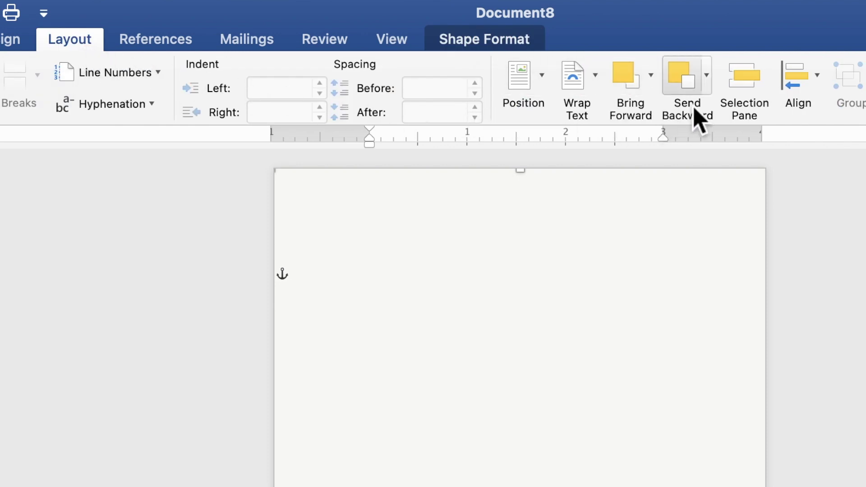
click(709, 89)
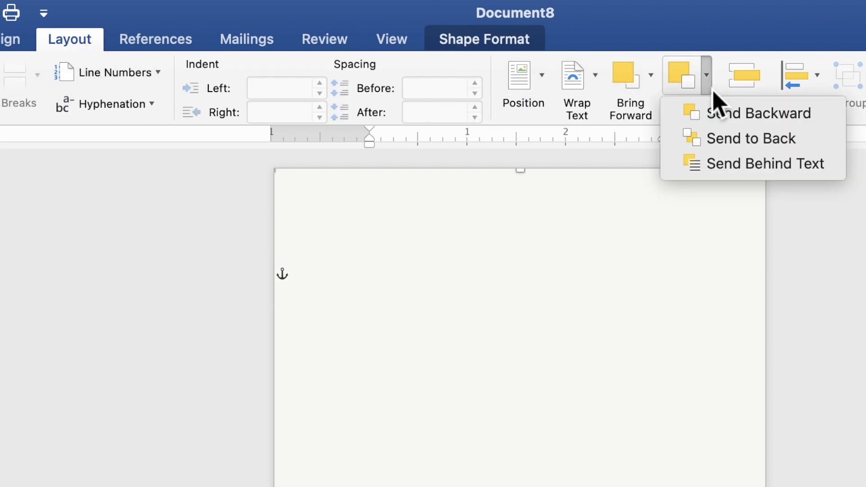
click(716, 141)
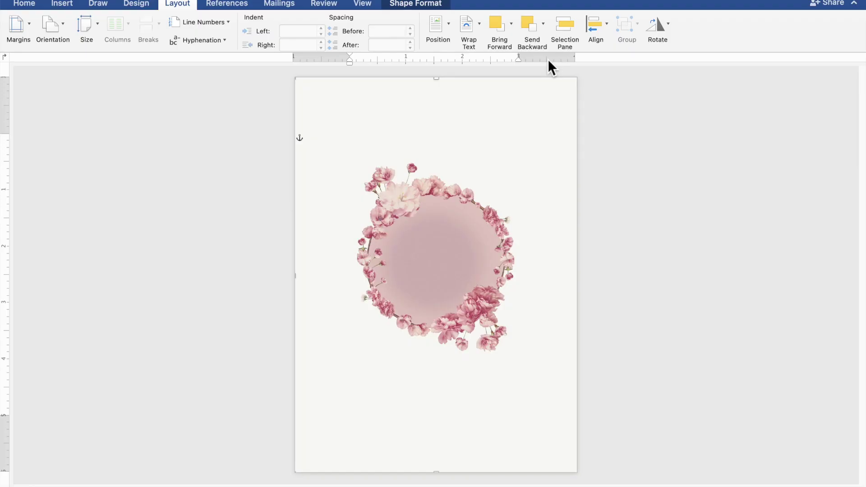
Step: Move the wreath up and left and enlarge it to about 4.34 by 5.43 inches
click(471, 232)
drag(471, 232, 446, 187)
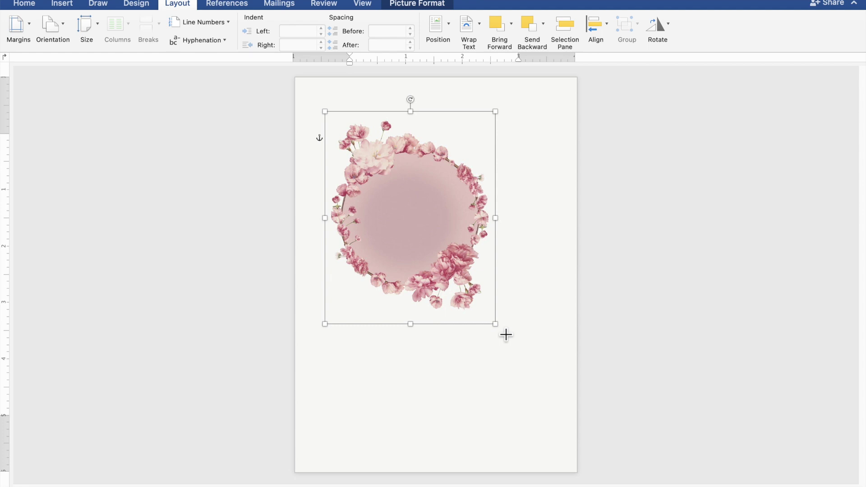
drag(503, 333, 561, 377)
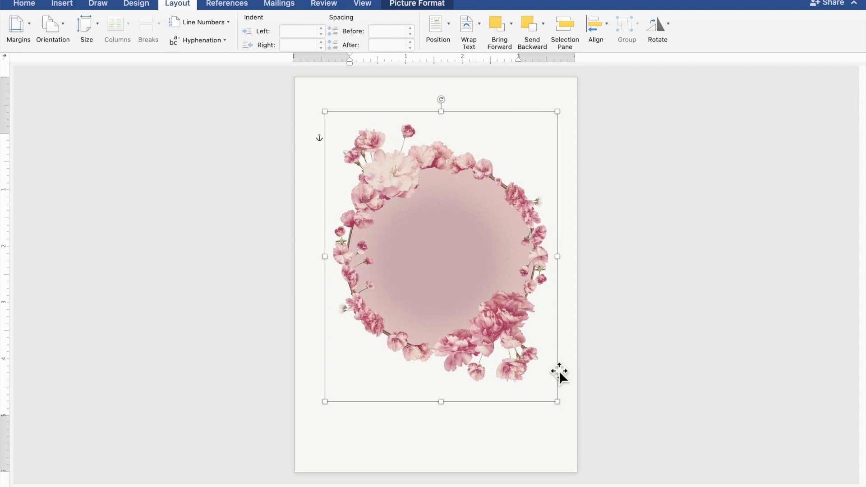
drag(498, 328, 488, 305)
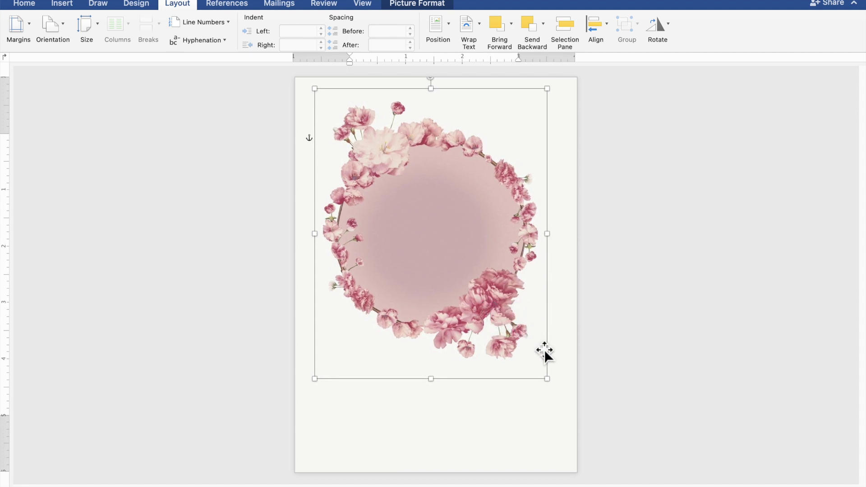
drag(558, 389, 567, 394)
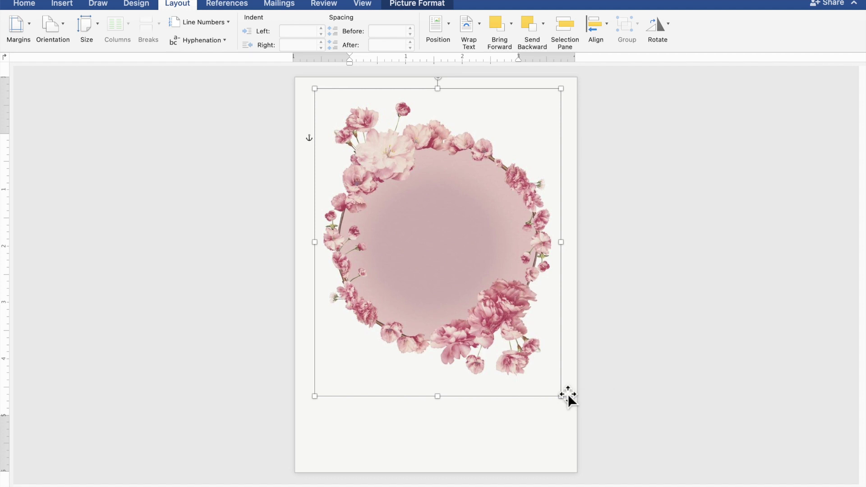
click(721, 316)
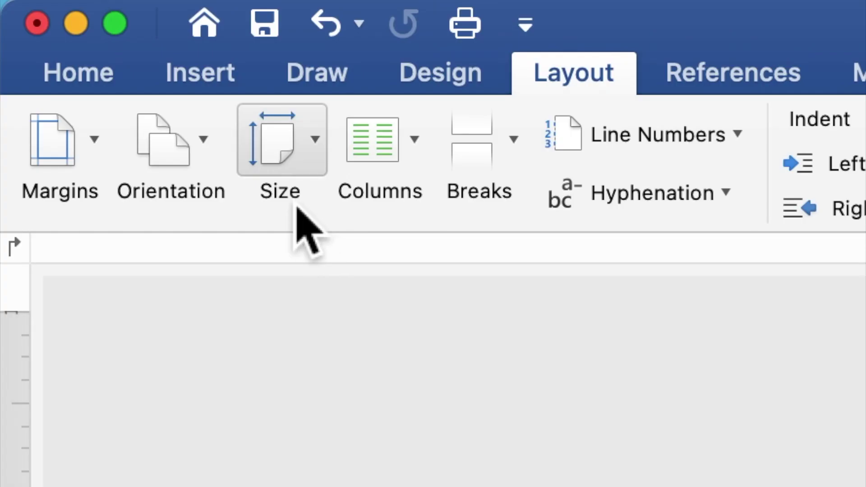
Step: Draw a rectangle across the top of the wreath and start adding text inside it
click(209, 76)
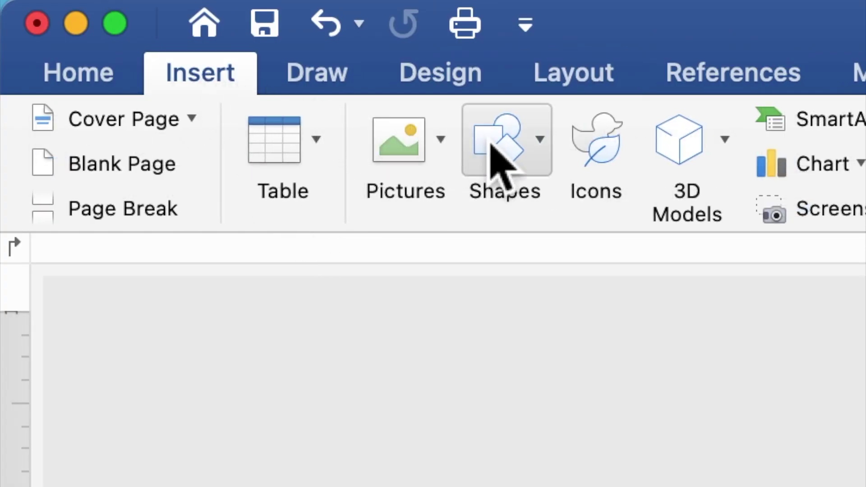
click(491, 145)
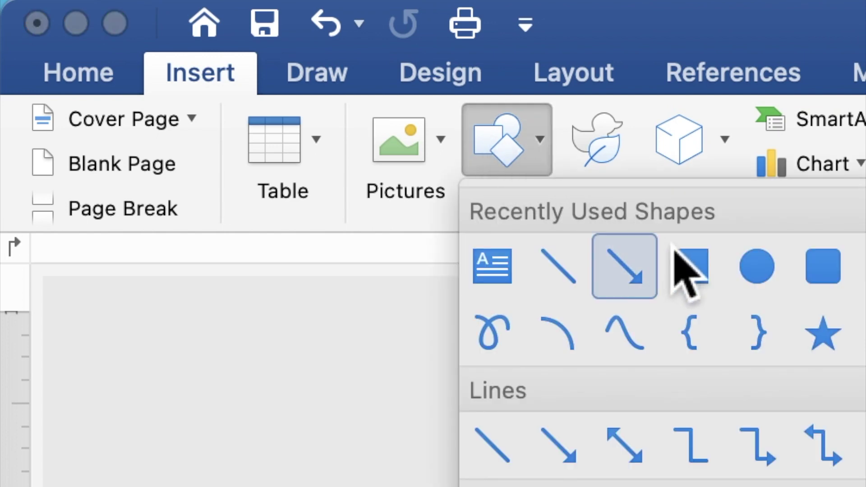
click(692, 270)
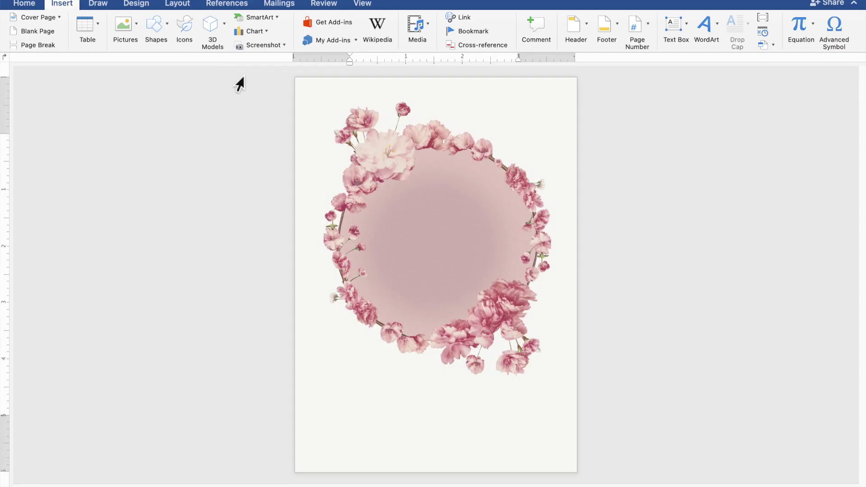
mouse_move(304, 93)
mouse_down()
mouse_move(338, 115)
mouse_move(507, 164)
mouse_up()
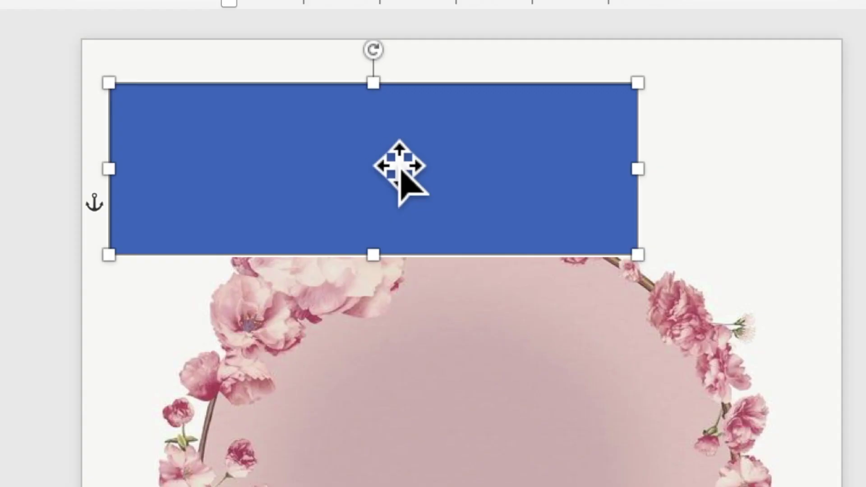
right_click(406, 117)
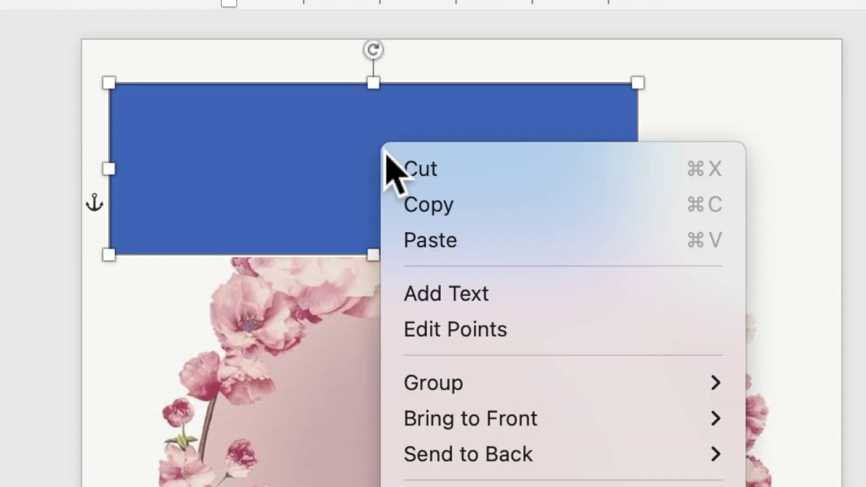
click(436, 301)
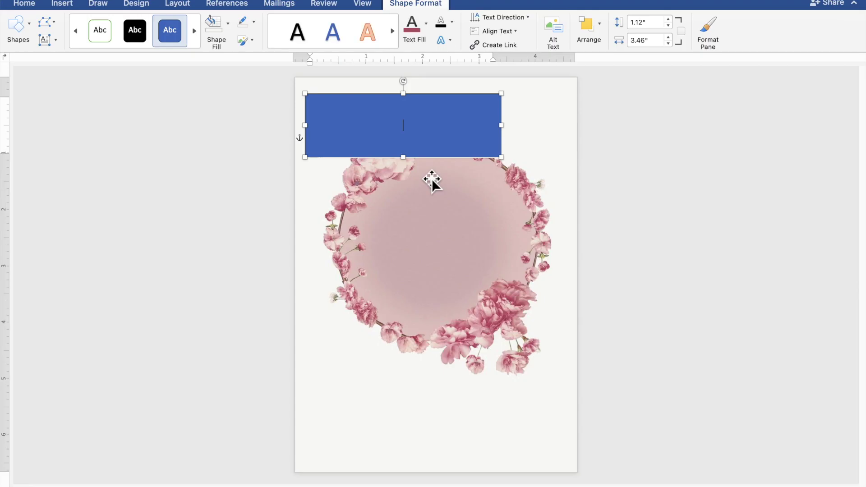
Step: Finish the text 'TOGETHER WITH THEIR FAMILIES' and select the whole line
scroll(431, 179, up, 5)
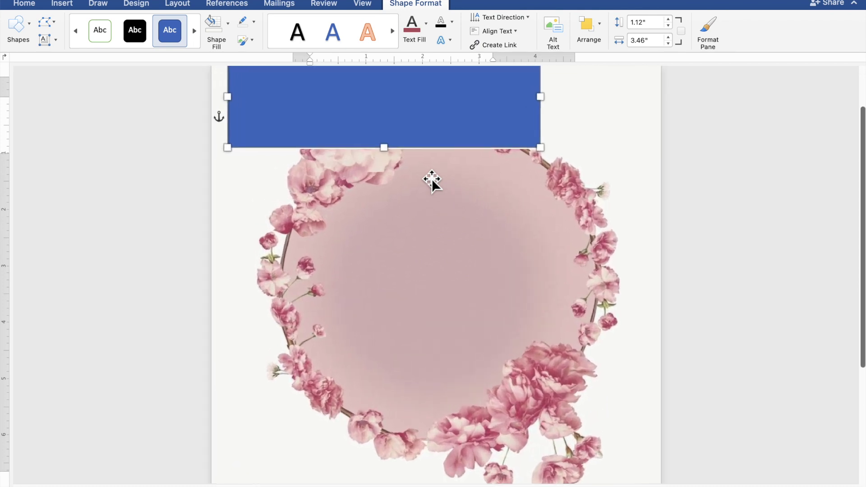
scroll(431, 178, up, 4)
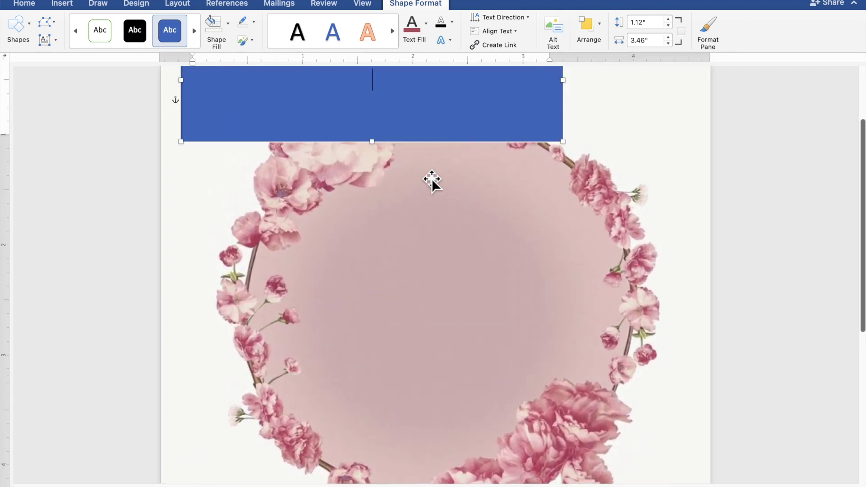
scroll(431, 179, up, 3)
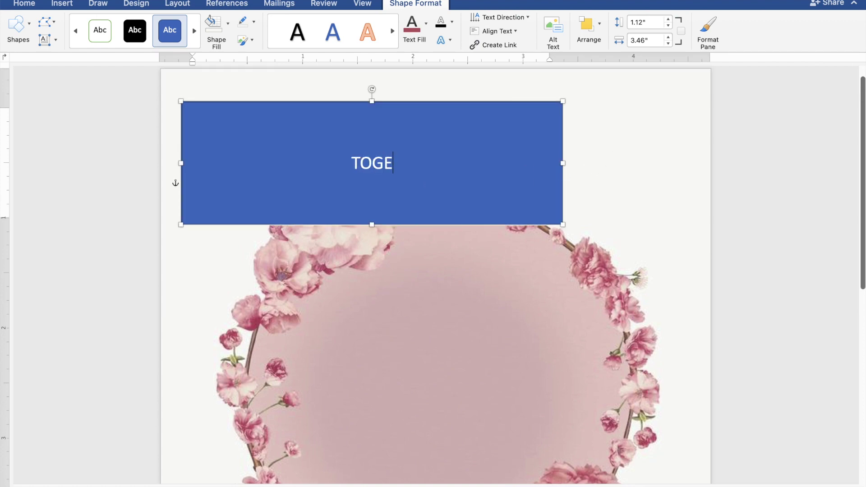
text(HER)
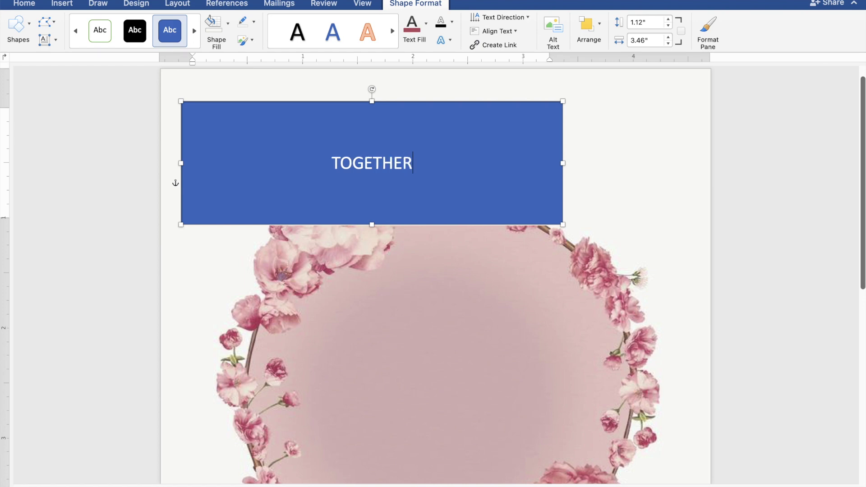
text( WITH)
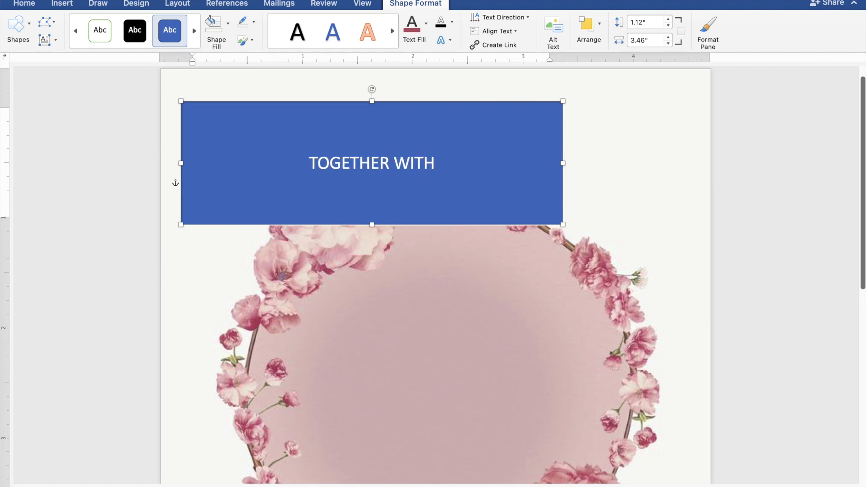
text( TH)
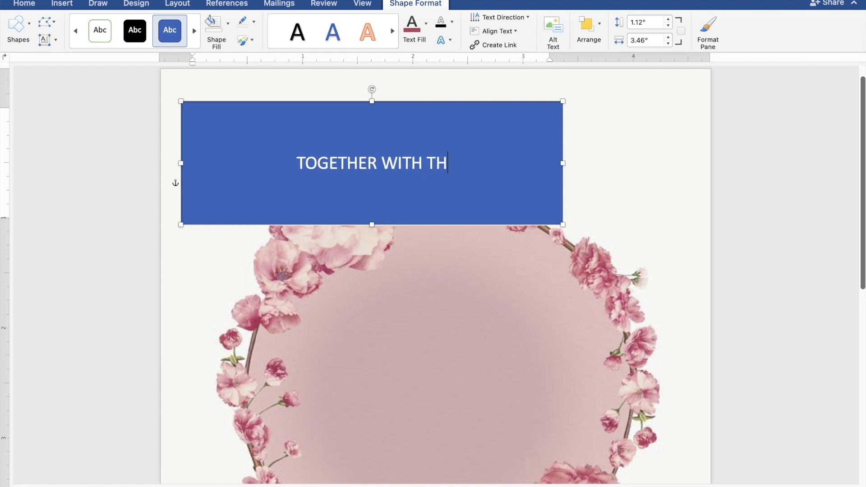
text(EIR FAMILIES)
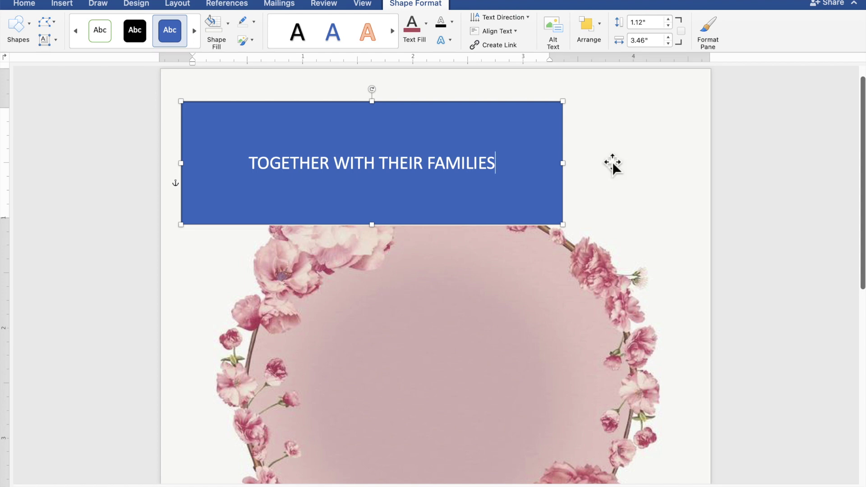
drag(529, 170, 293, 170)
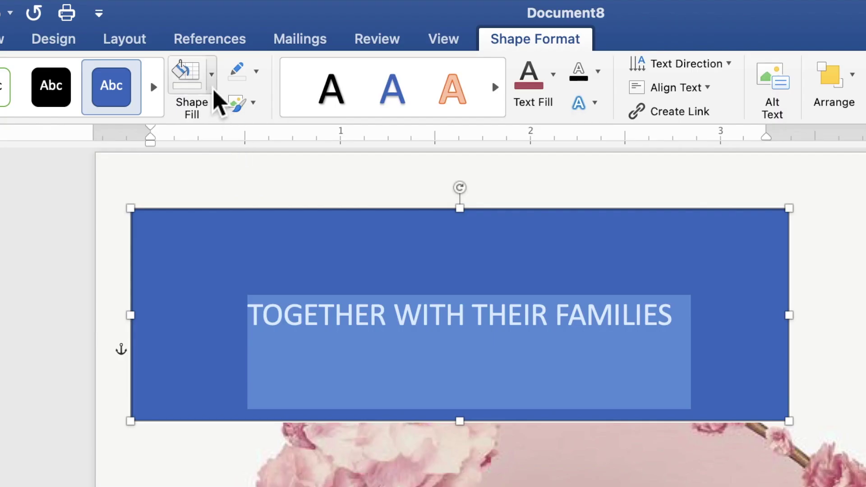
Step: Give the header rectangle no fill and no outline, and make its text black
click(228, 28)
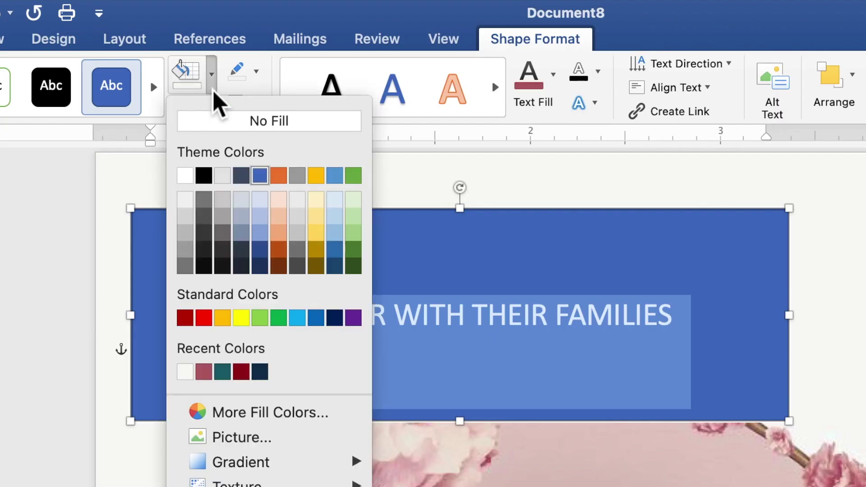
click(216, 126)
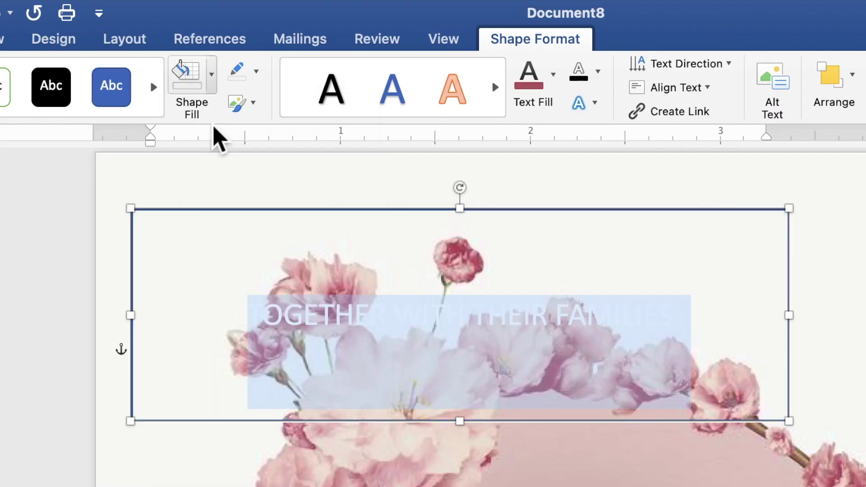
click(257, 75)
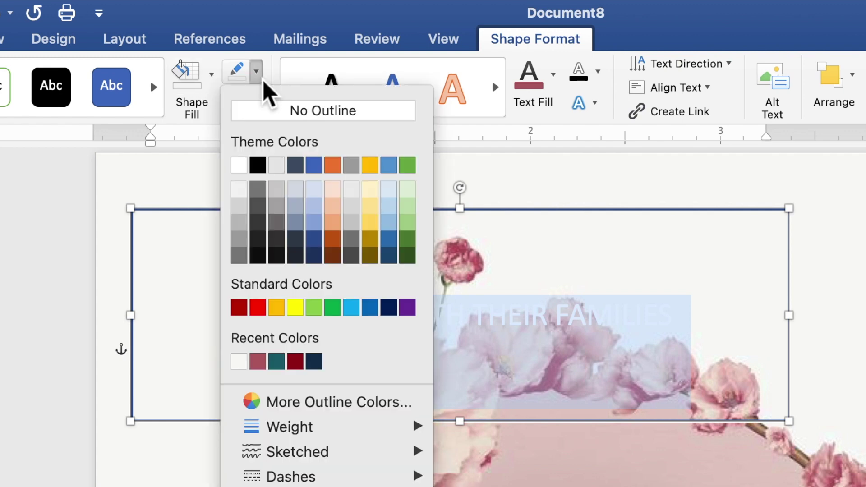
click(262, 117)
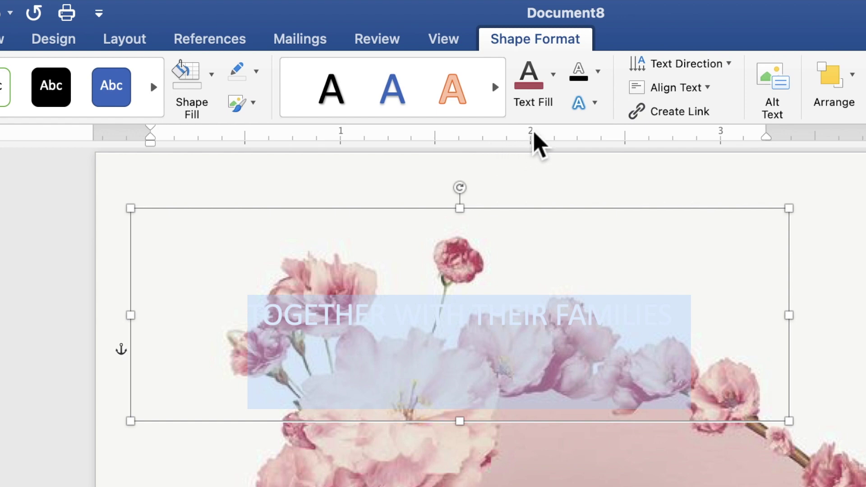
click(554, 89)
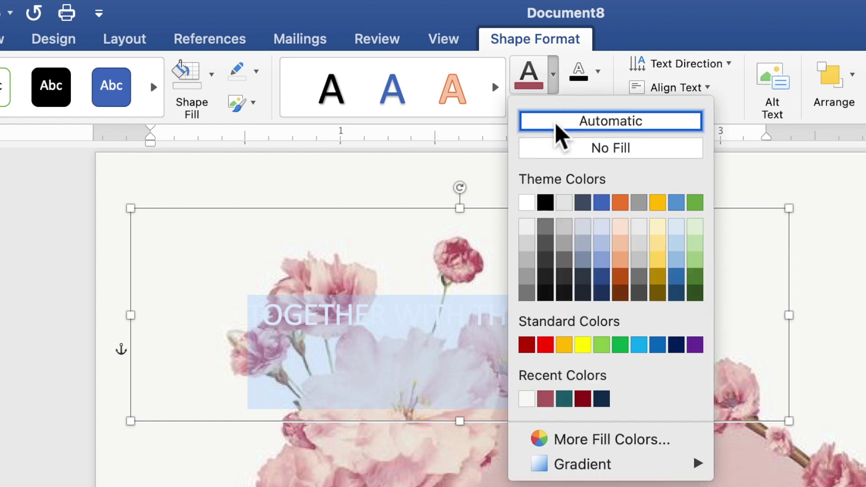
click(546, 203)
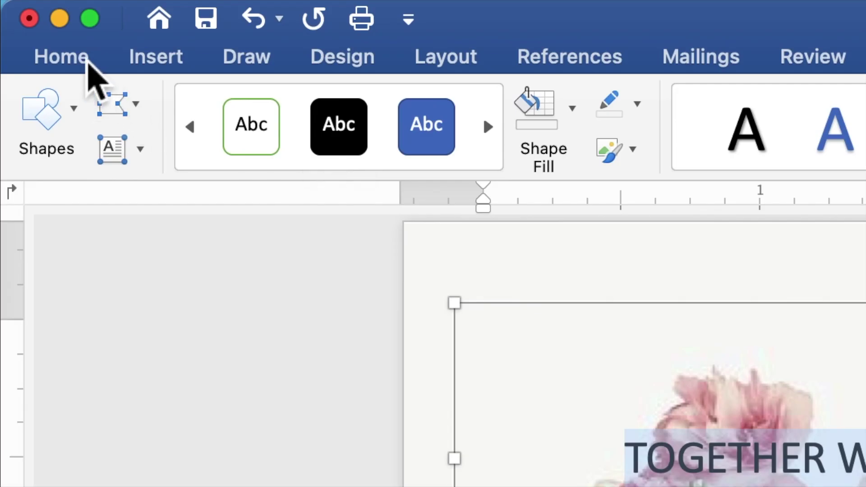
Step: Set the heading to Times New Roman 9 pt and shorten its text box from the top
click(88, 64)
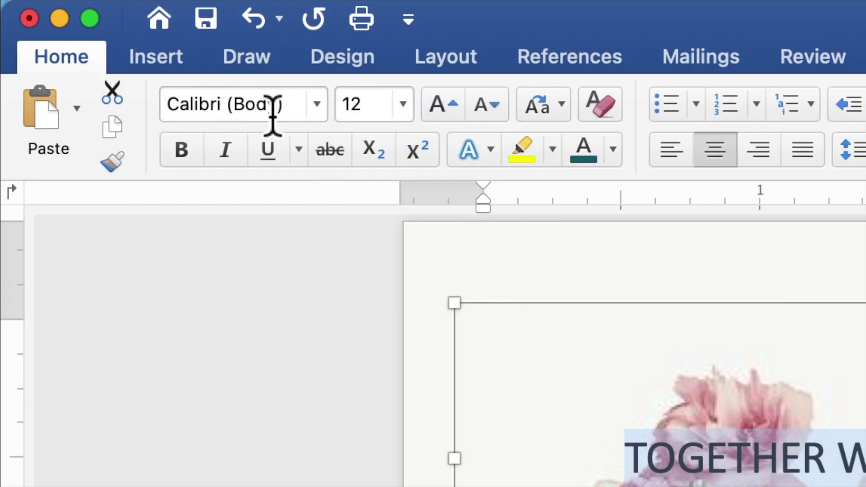
click(321, 113)
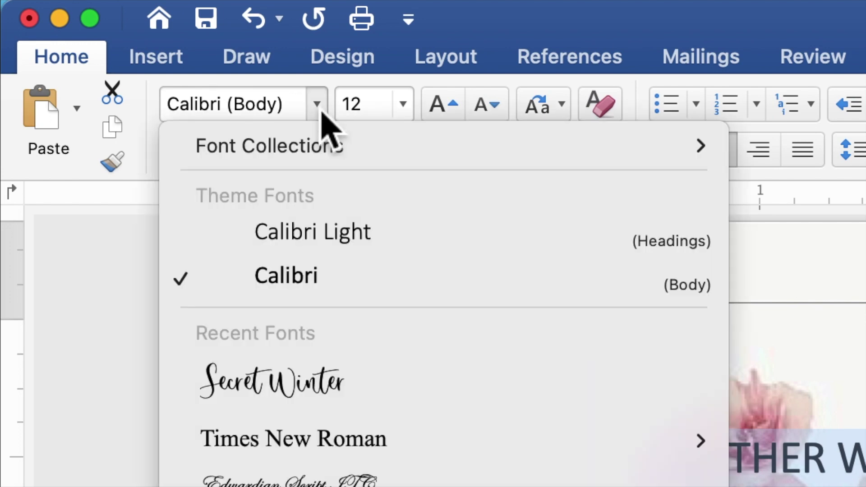
click(325, 439)
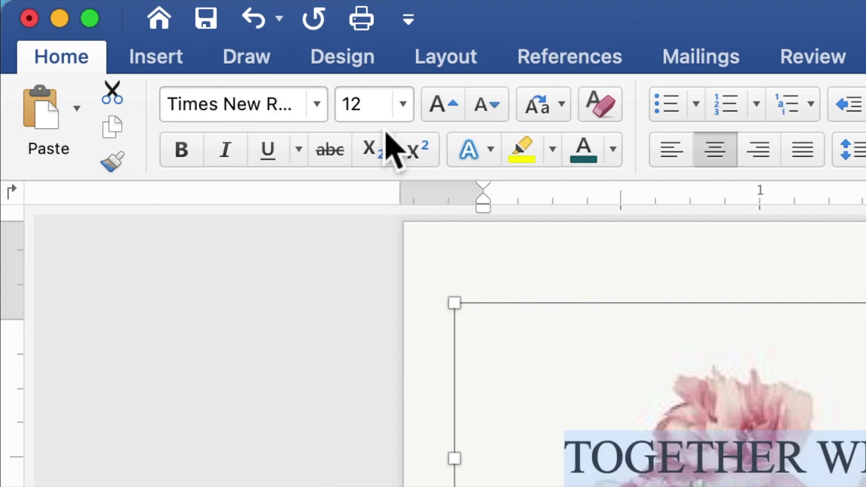
click(356, 118)
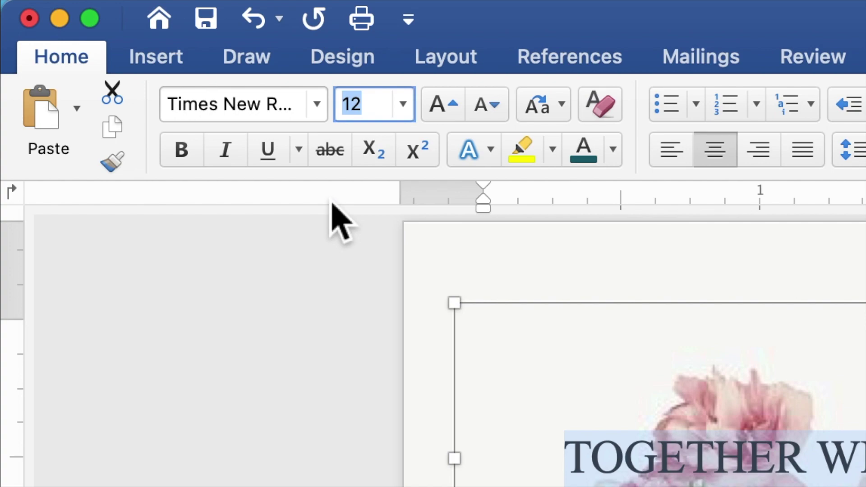
key(Return)
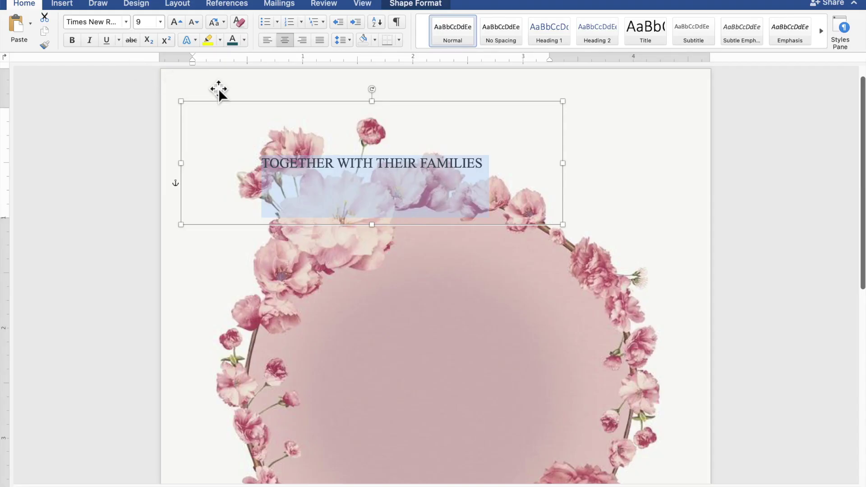
drag(381, 109, 380, 162)
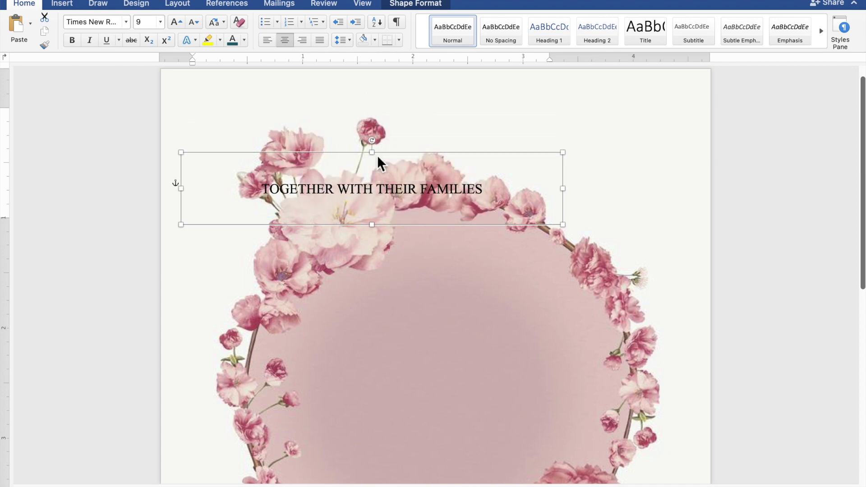
Step: Move the header box to the page top and paste a copy into the wreath's centre
drag(384, 194, 447, 111)
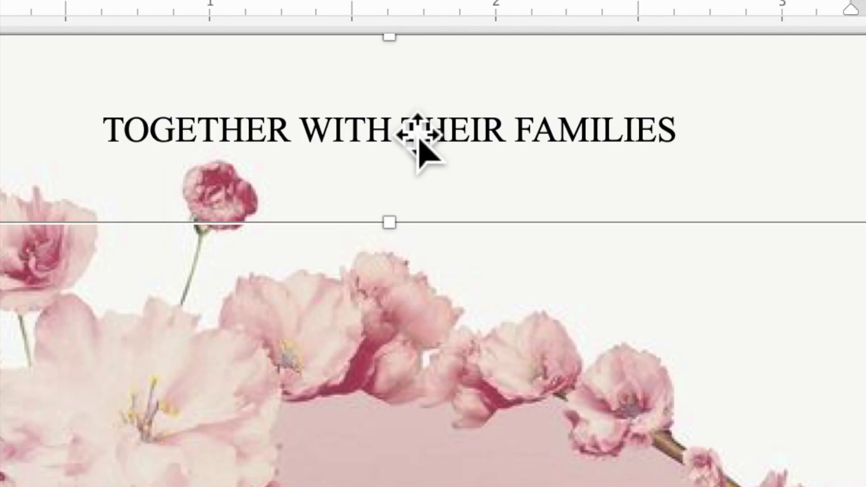
right_click(412, 128)
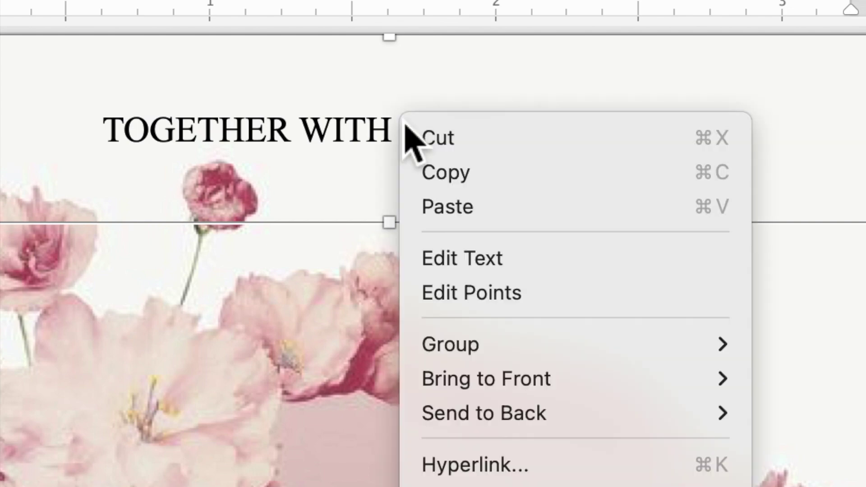
click(430, 175)
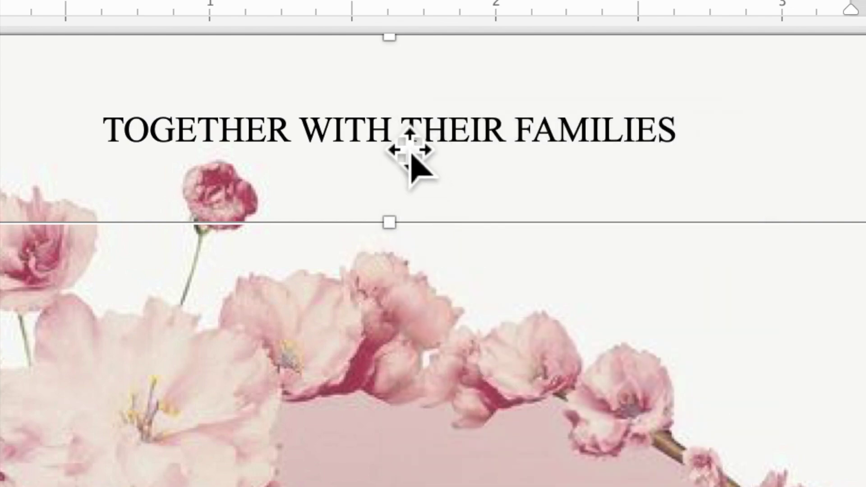
right_click(397, 141)
click(434, 227)
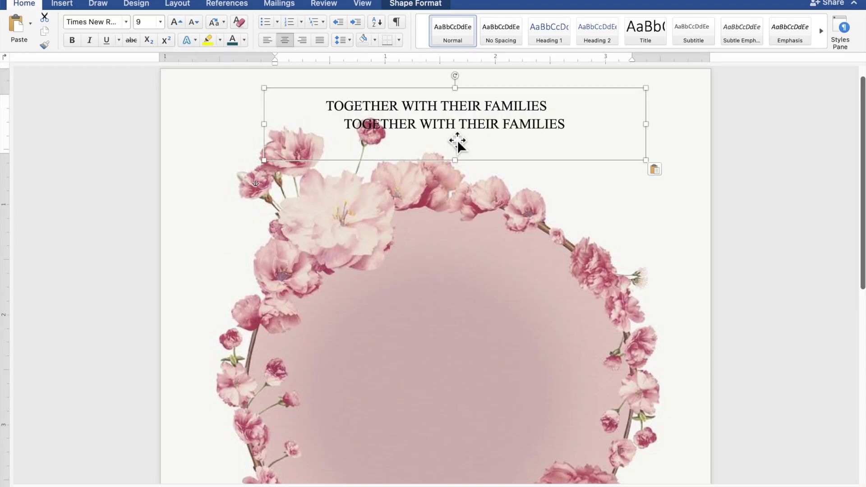
drag(457, 142, 426, 313)
Step: Enlarge the copied box and replace its text with the groom's name, AND, and the bride's name
scroll(425, 274, down, 3)
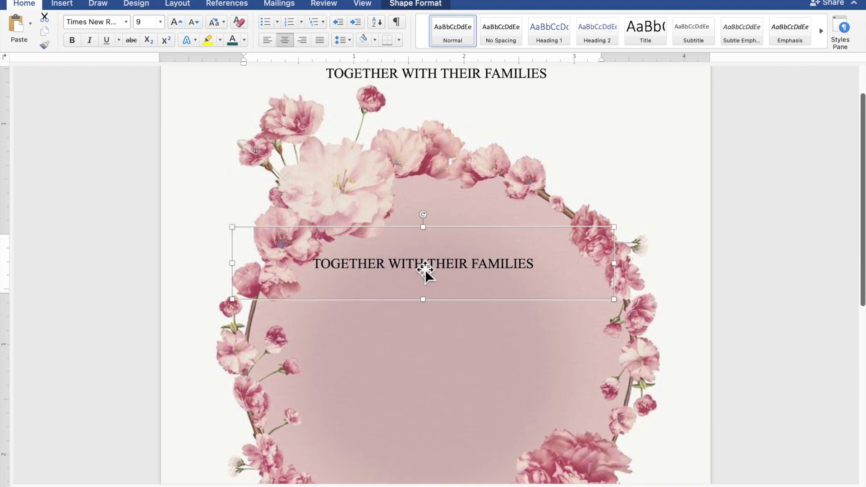
scroll(425, 271, down, 5)
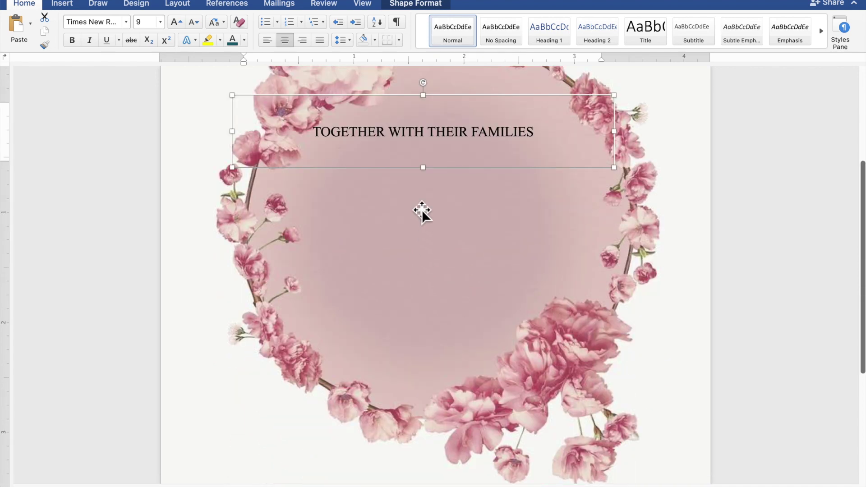
drag(437, 202, 462, 364)
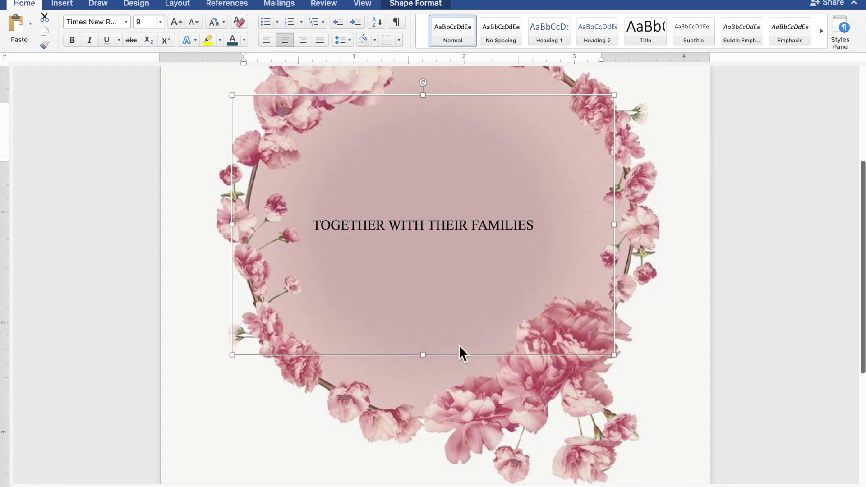
drag(541, 230, 348, 228)
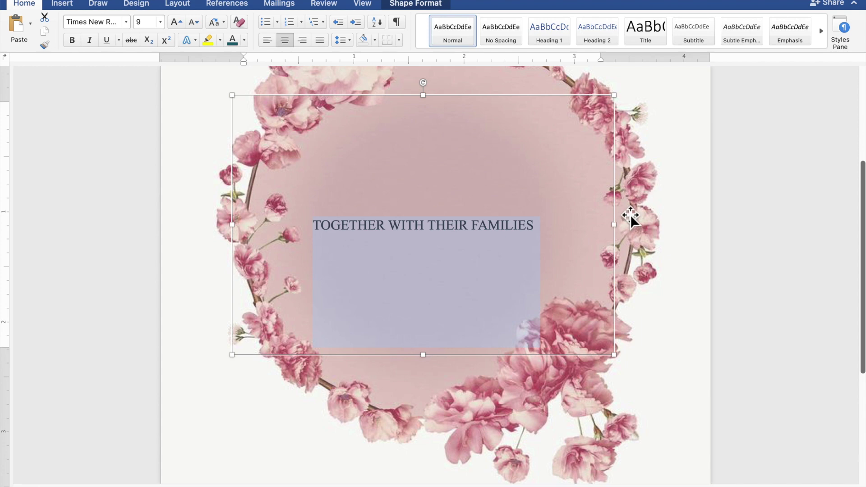
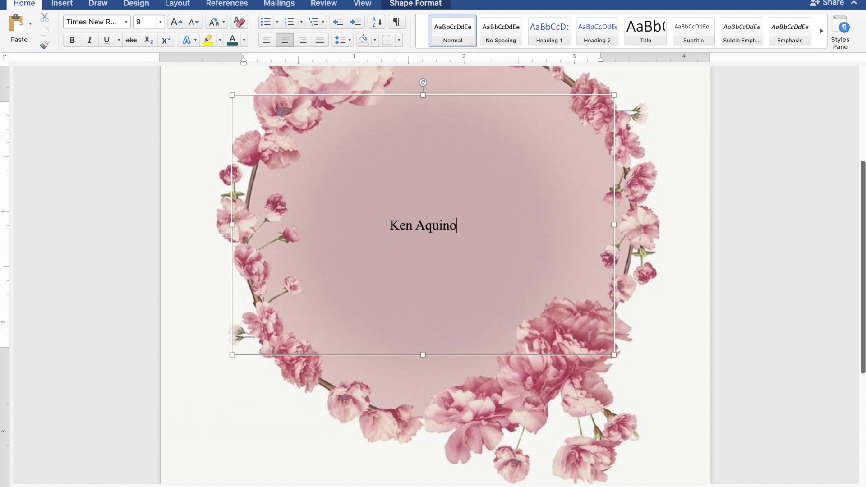
key(Return)
text(AND)
key(Return)
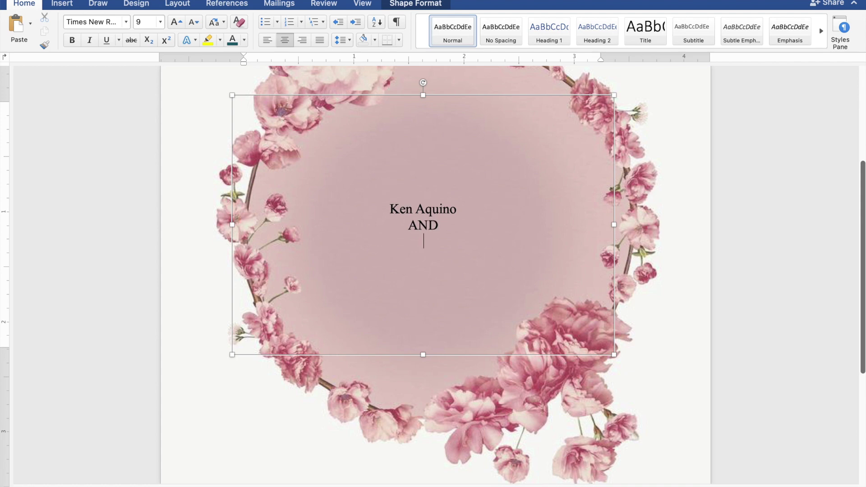
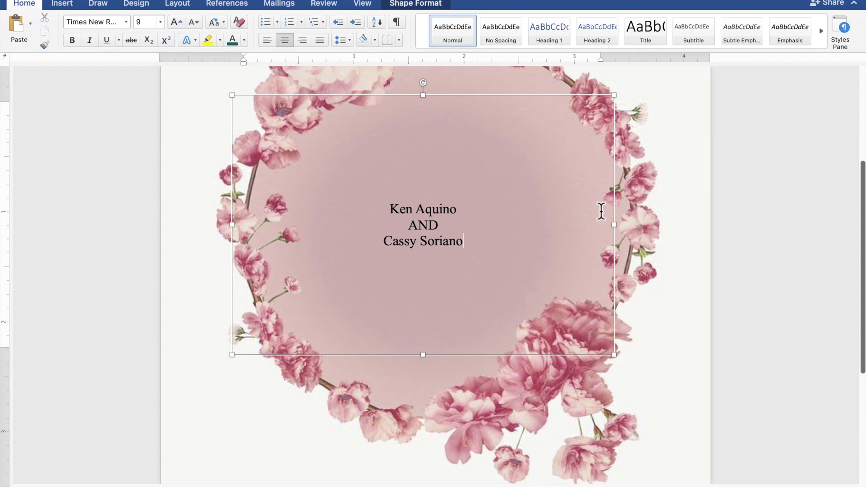
Step: Format both names in rose Secret Winter at 25 pt, then shift the names box up
drag(459, 212, 403, 212)
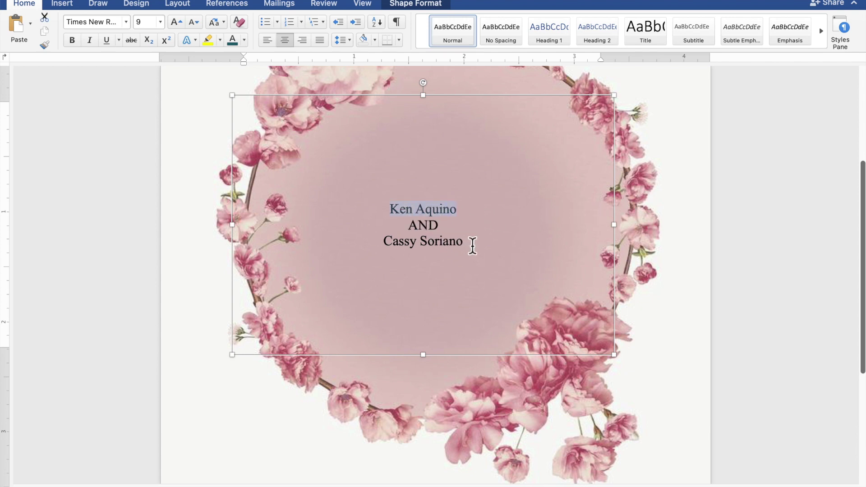
drag(470, 245, 410, 251)
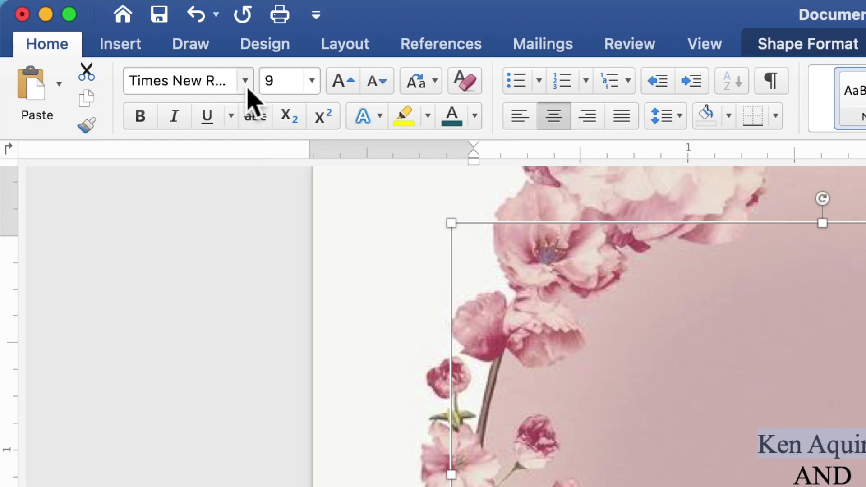
click(245, 84)
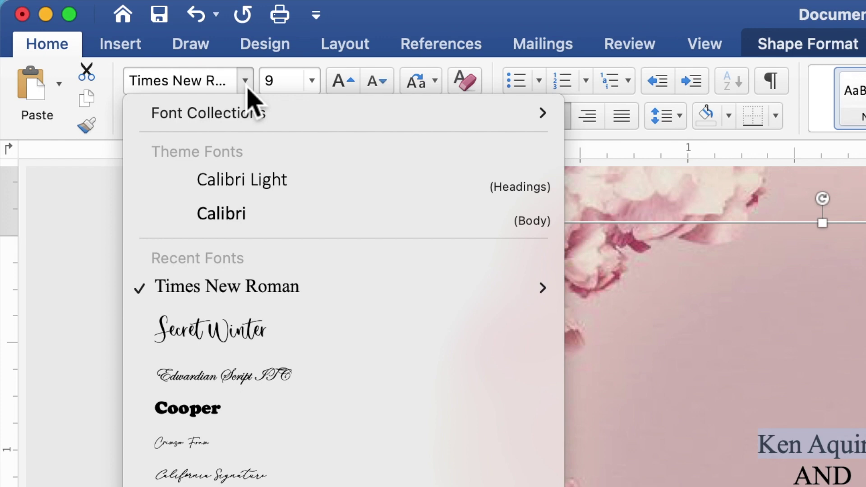
click(234, 353)
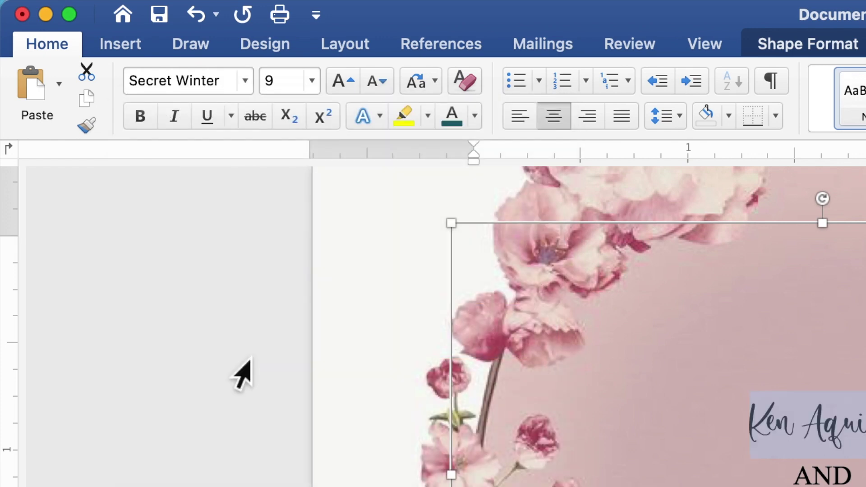
click(271, 84)
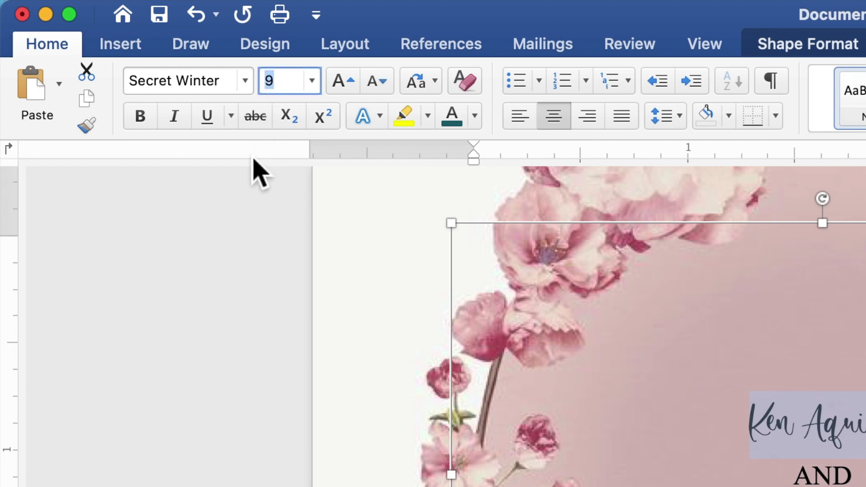
text(25)
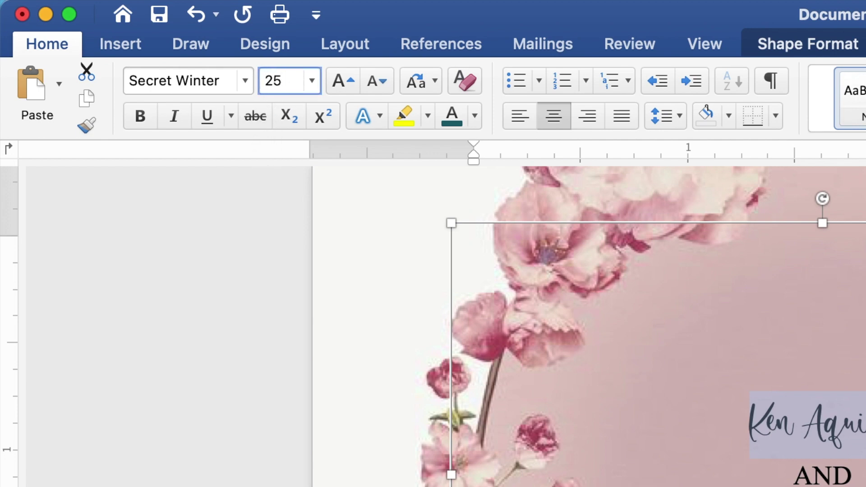
key(Return)
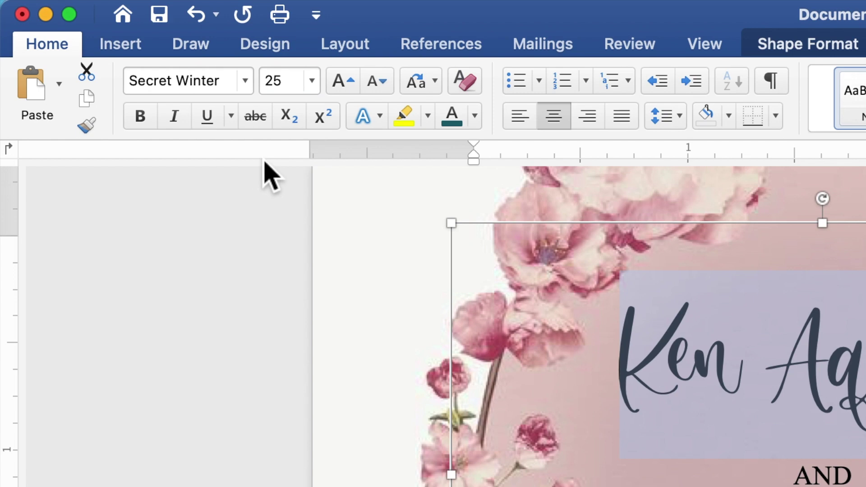
click(475, 115)
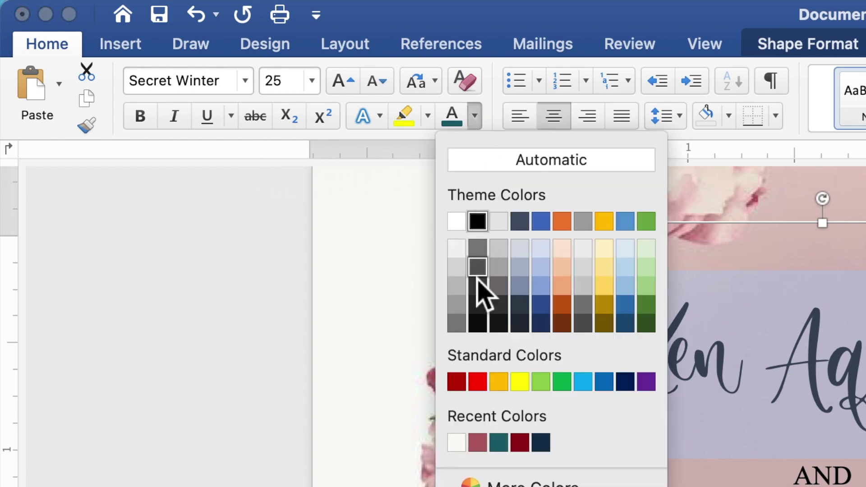
click(478, 442)
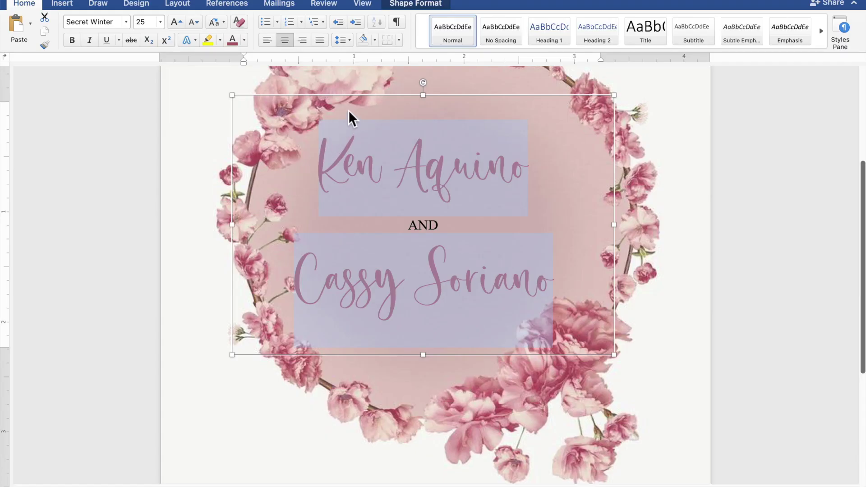
drag(361, 103, 384, 96)
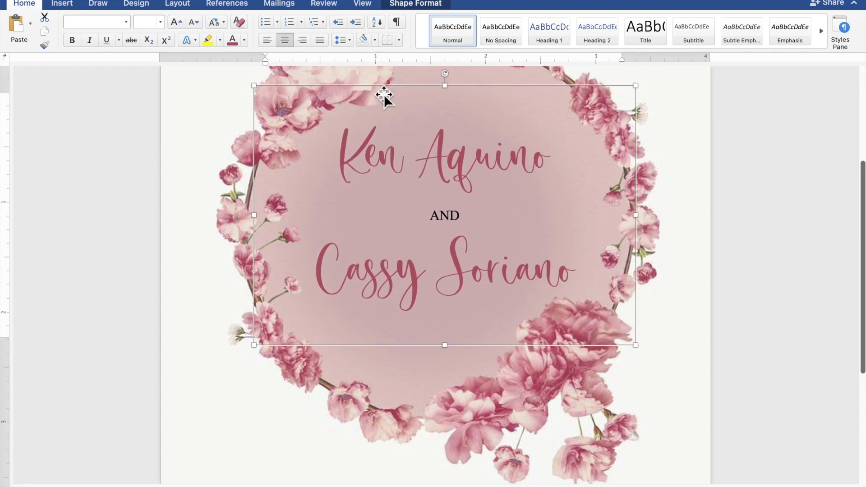
Step: Copy and paste a duplicate of the TOGETHER WITH THEIR FAMILIES text box
scroll(383, 94, up, 5)
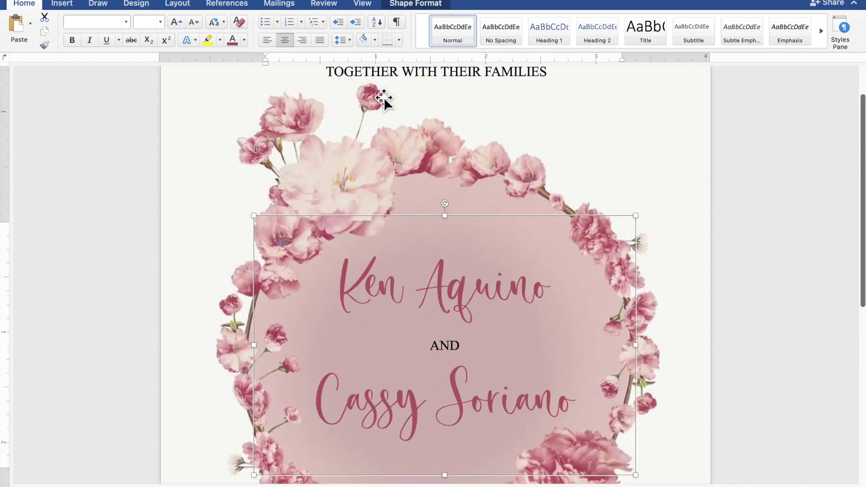
scroll(383, 98, up, 2)
click(393, 110)
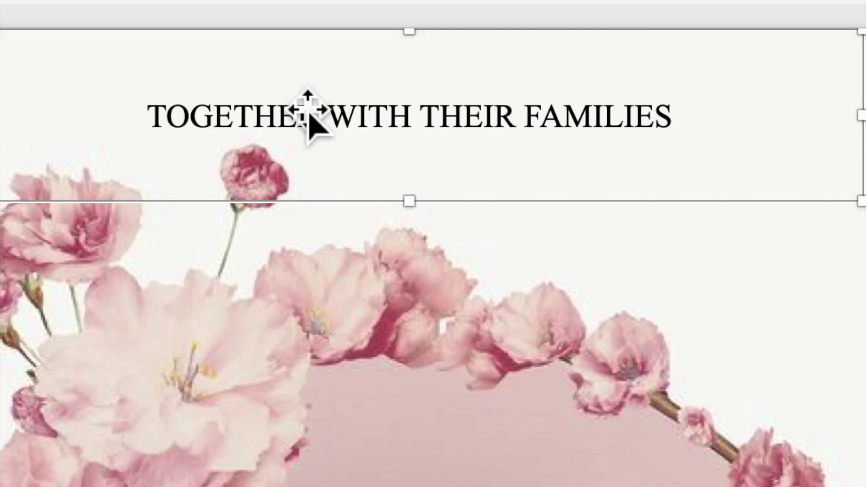
right_click(392, 110)
click(321, 144)
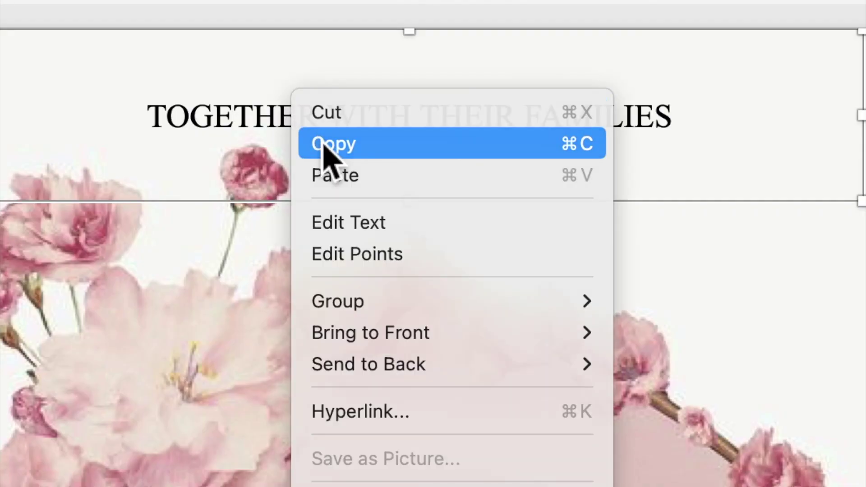
right_click(307, 122)
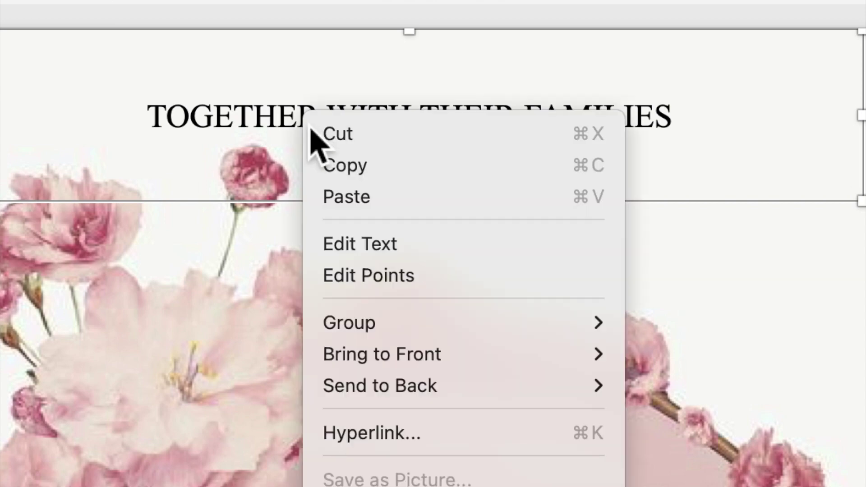
click(347, 203)
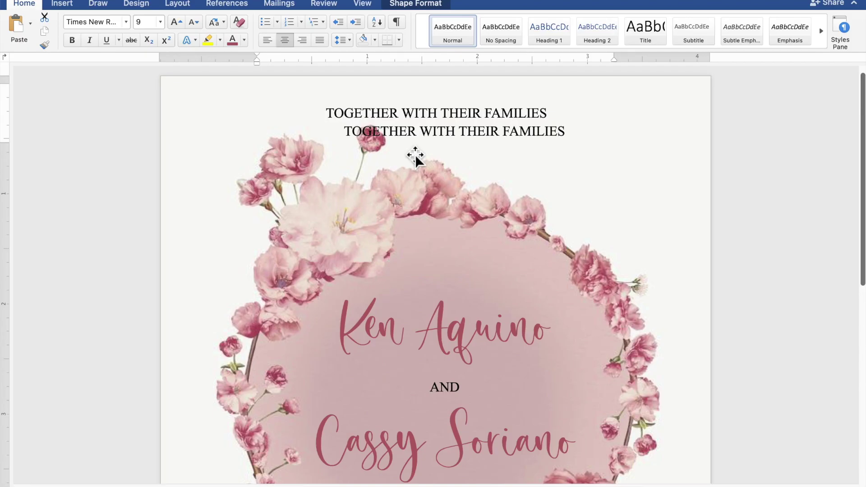
Step: Move the duplicate below the wreath and stretch it taller toward the page bottom
drag(411, 125, 502, 476)
scroll(502, 475, down, 10)
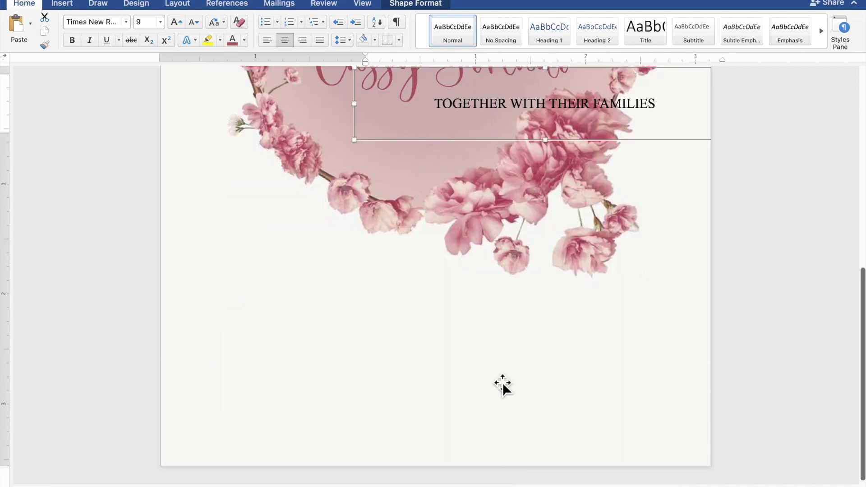
drag(512, 127, 410, 297)
drag(454, 315, 457, 466)
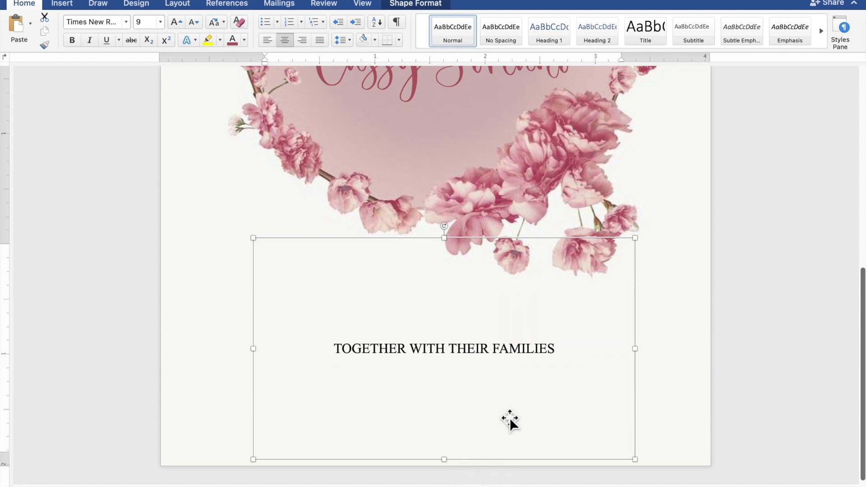
click(564, 351)
Step: Replace the text with 'REQUEST THE PLEASURE OF YOUR PRESENCE' and 'AS THEY JOYFULLY UNITE IN MARRIAGE'
drag(565, 351, 372, 349)
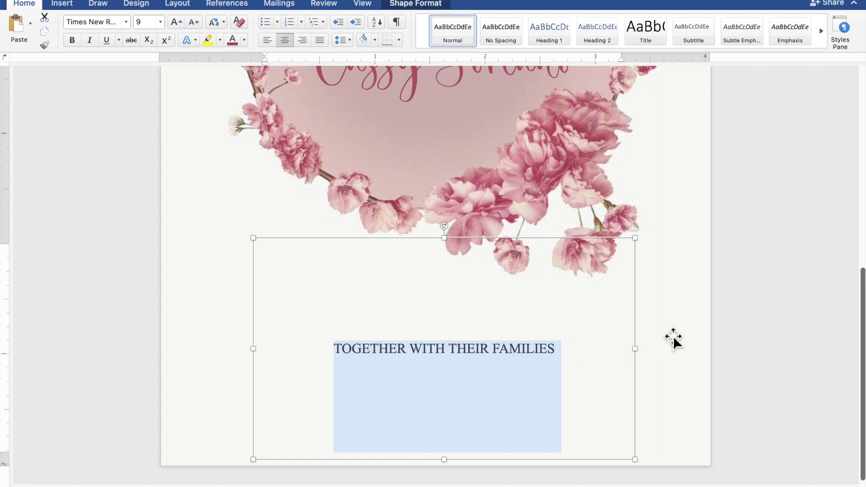
text(R)
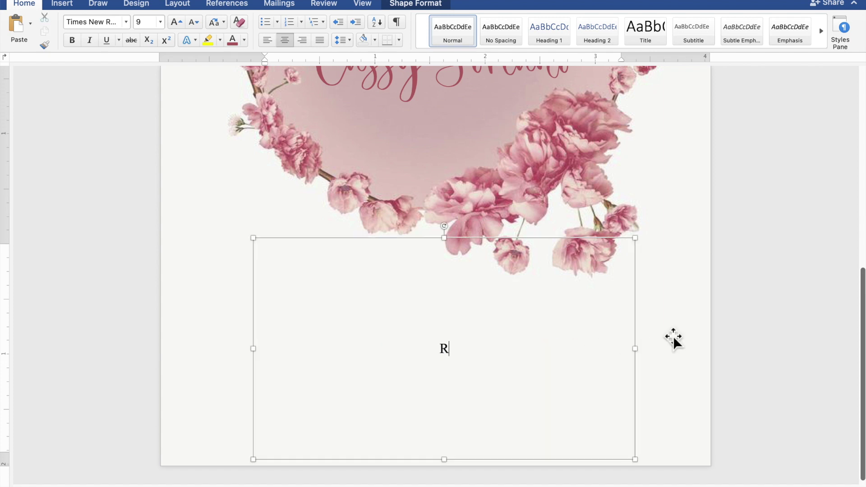
text(EQU)
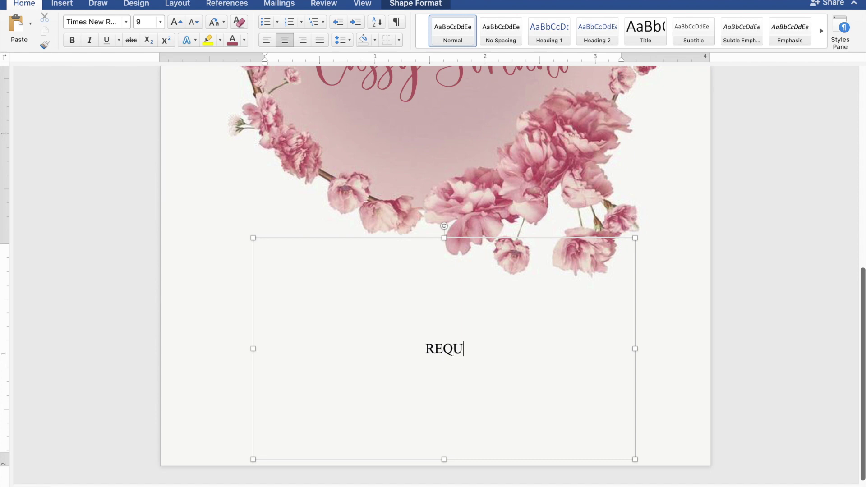
text(EST THE)
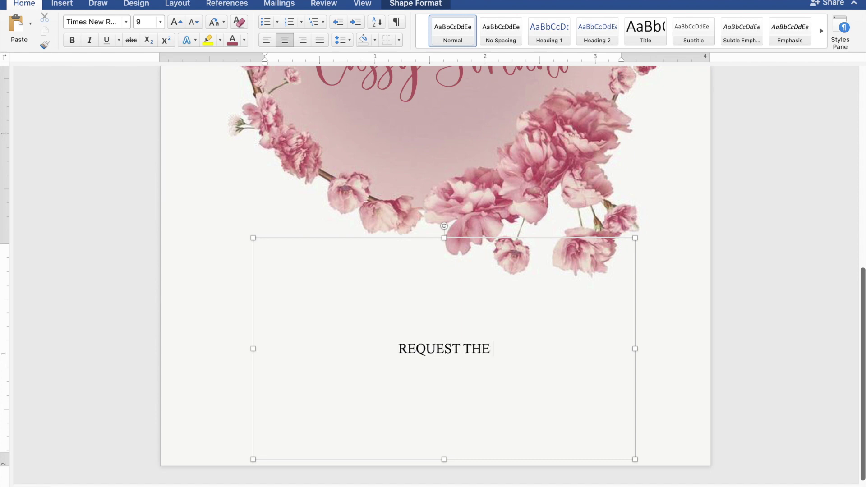
text( PLE)
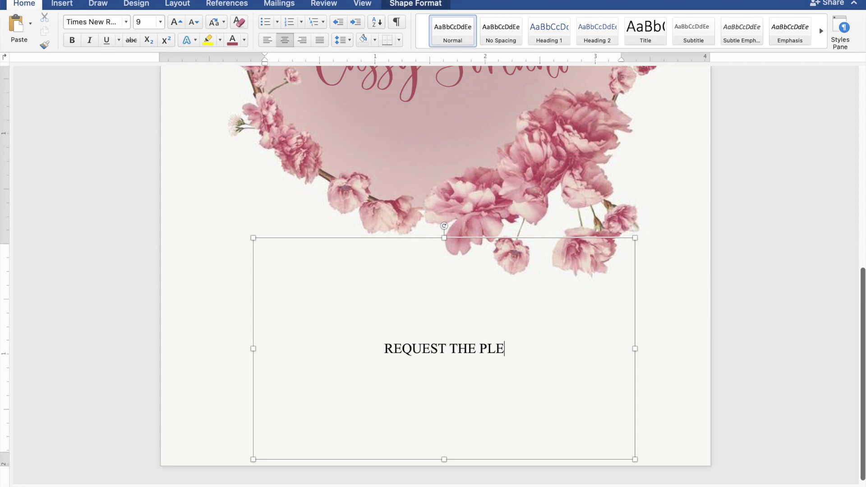
text(ASUR)
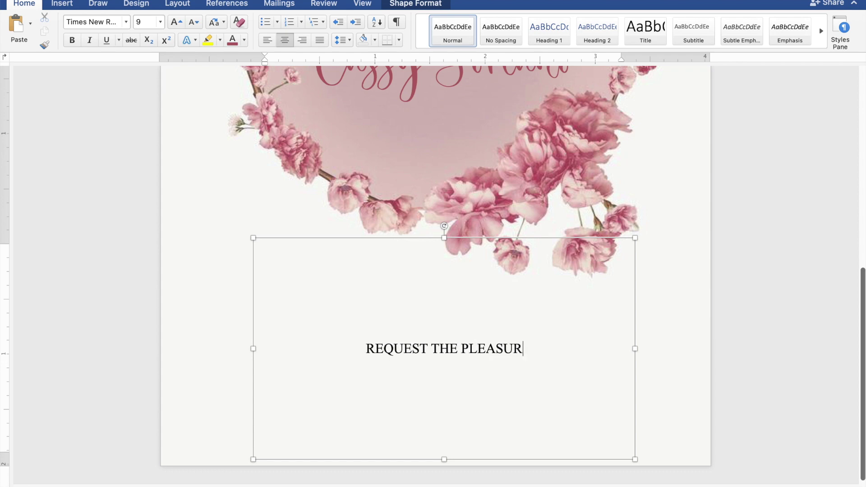
text(E OF)
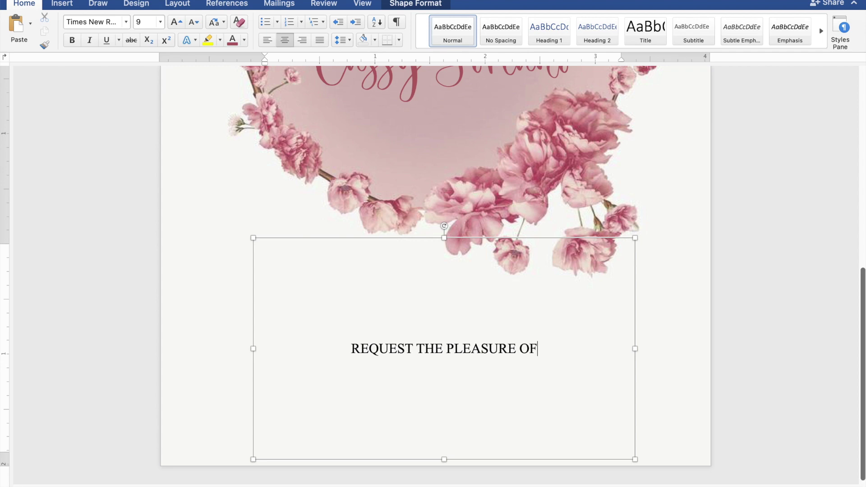
text( YOU)
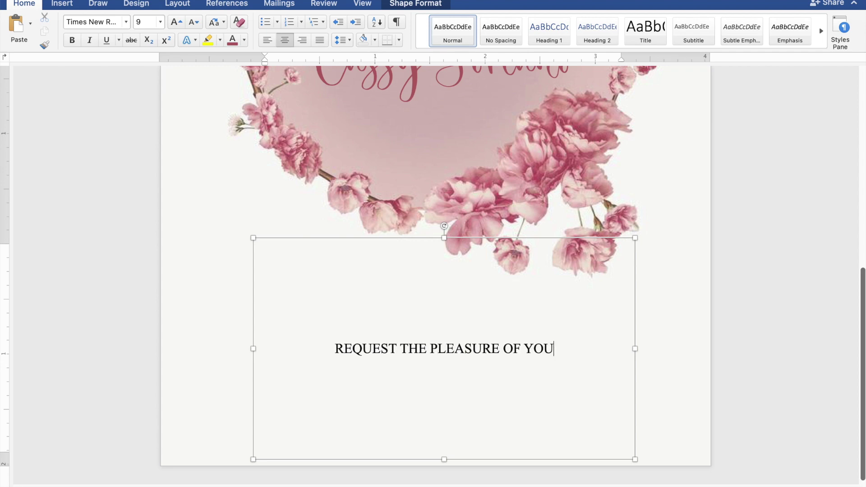
text(R PR)
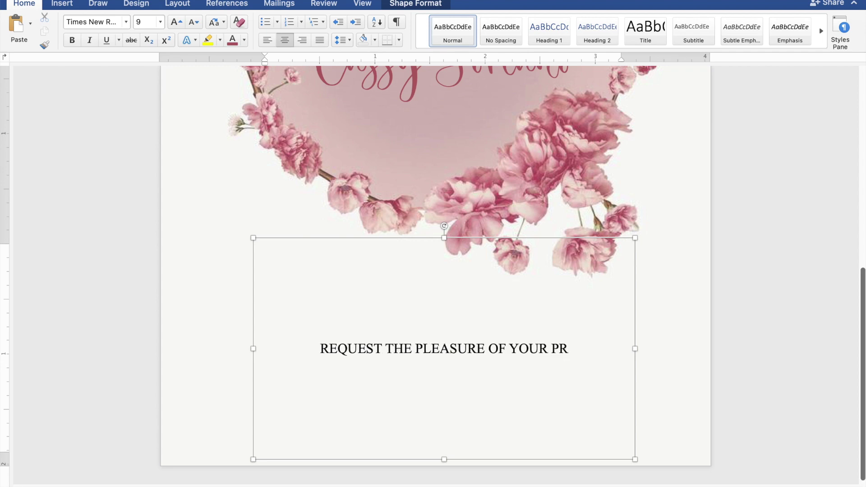
text(ESENCE)
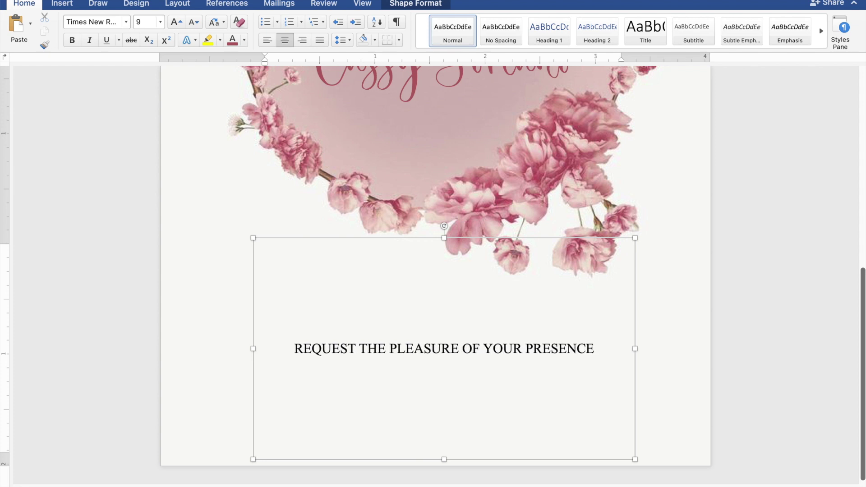
key(Return)
text(AS T)
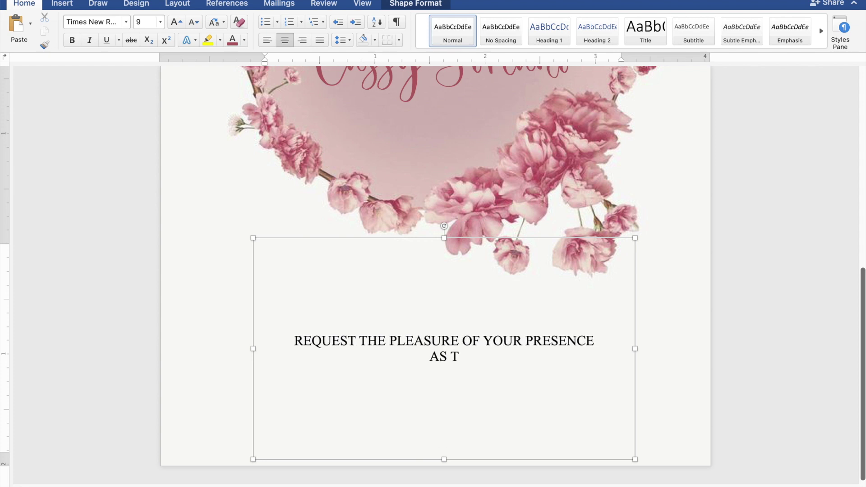
text(HEY )
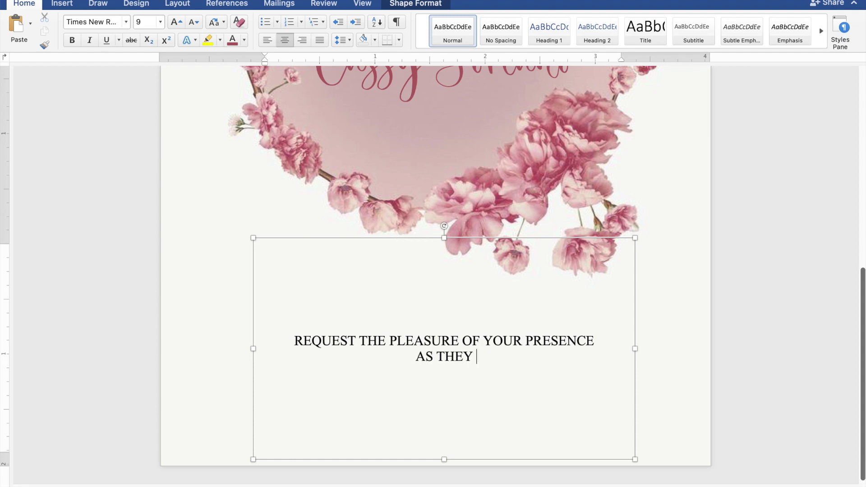
text(JOY)
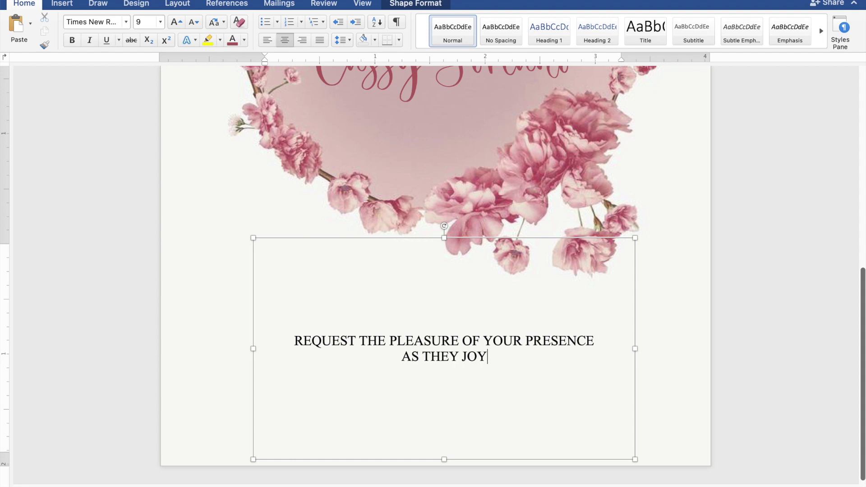
text(FULL)
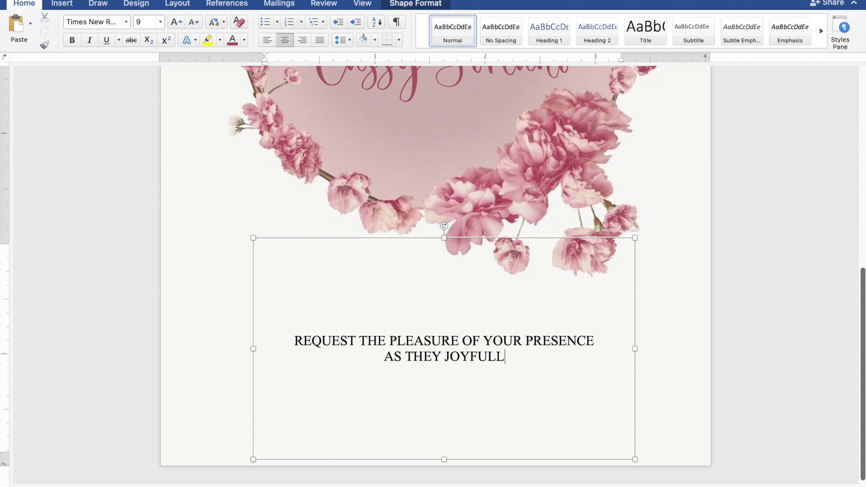
text(Y U)
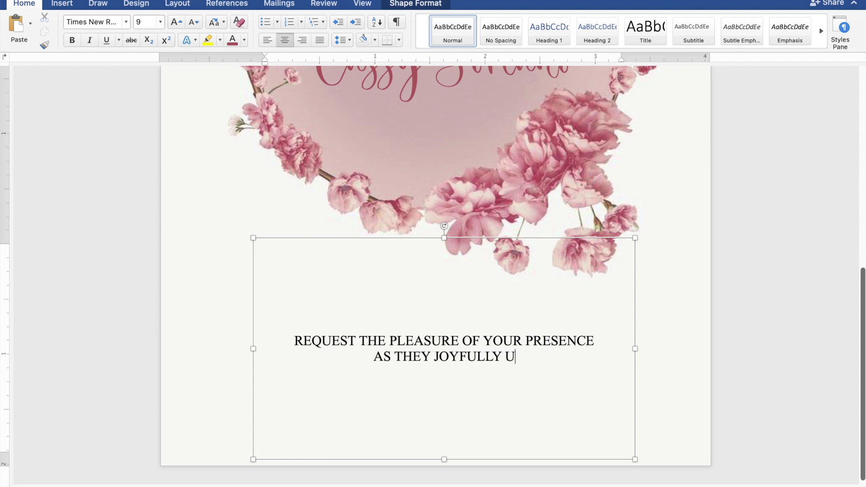
text(NITE )
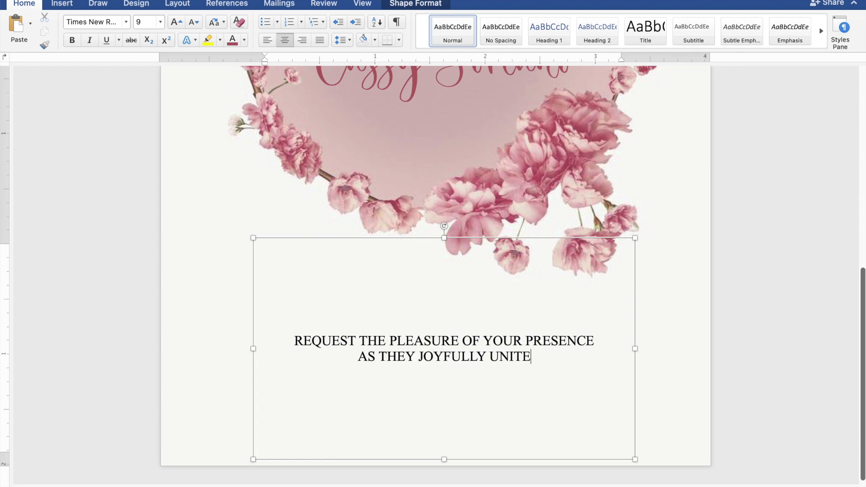
text(IN)
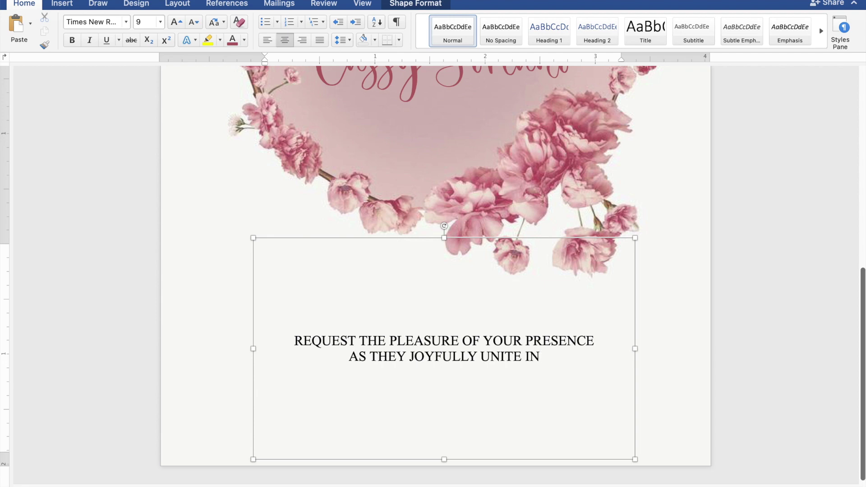
text( MAR)
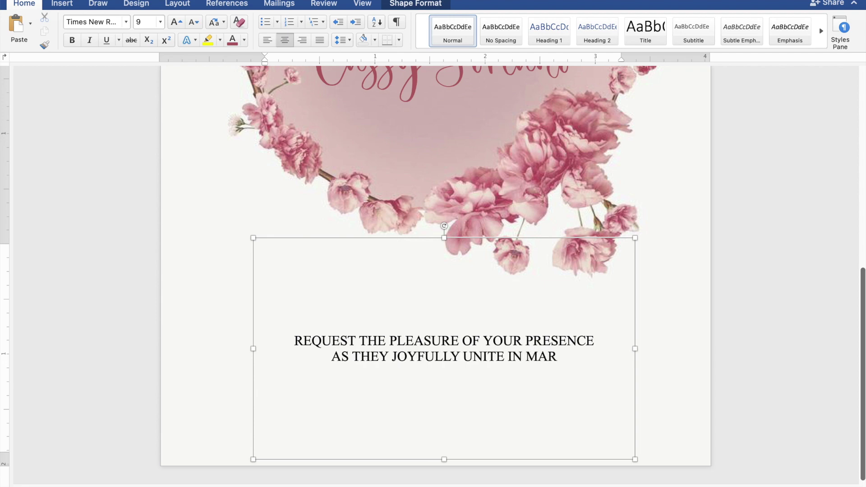
text(RIAGE)
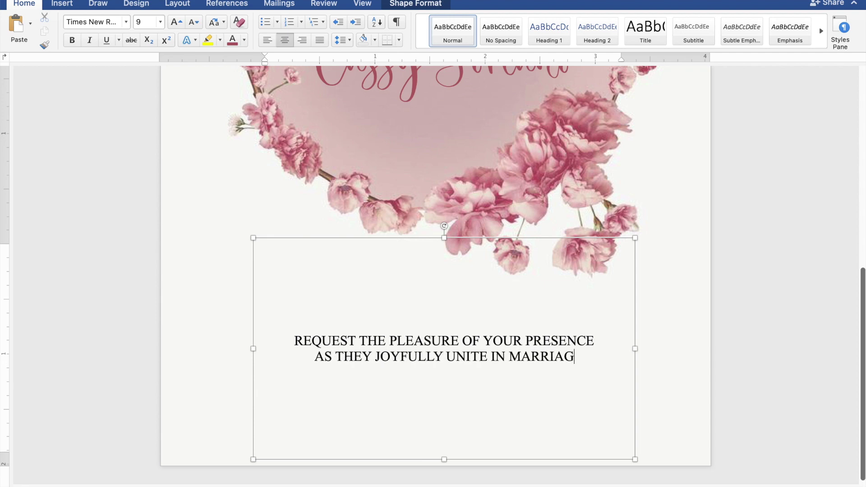
Step: Add the ceremony day 'SUNDAY' and date 'OCTOBER 29, 2023' on separate lines
key(Return)
key(Return)
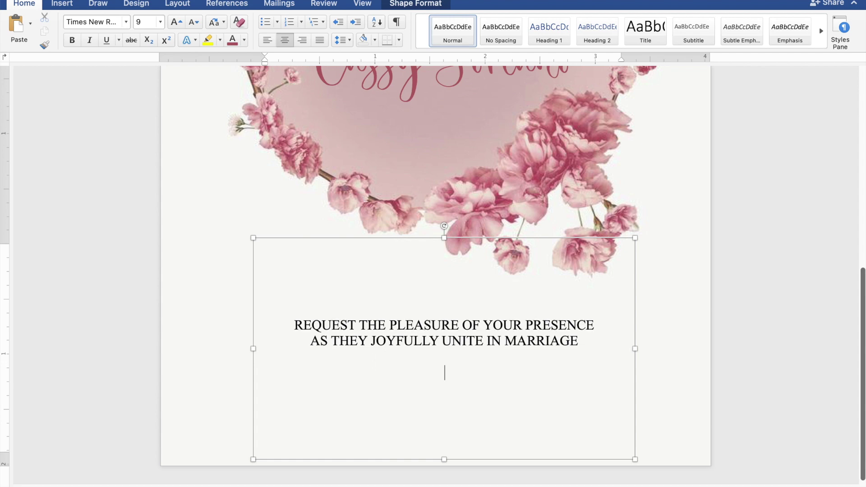
text(SUN)
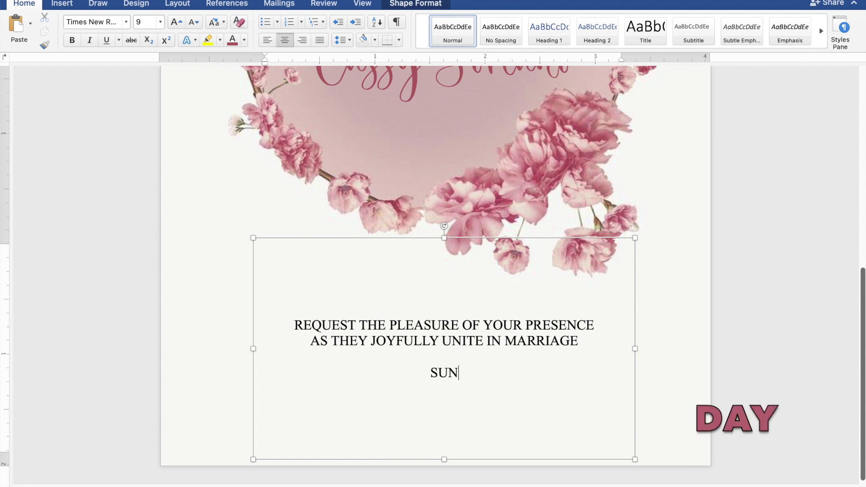
text(DAY)
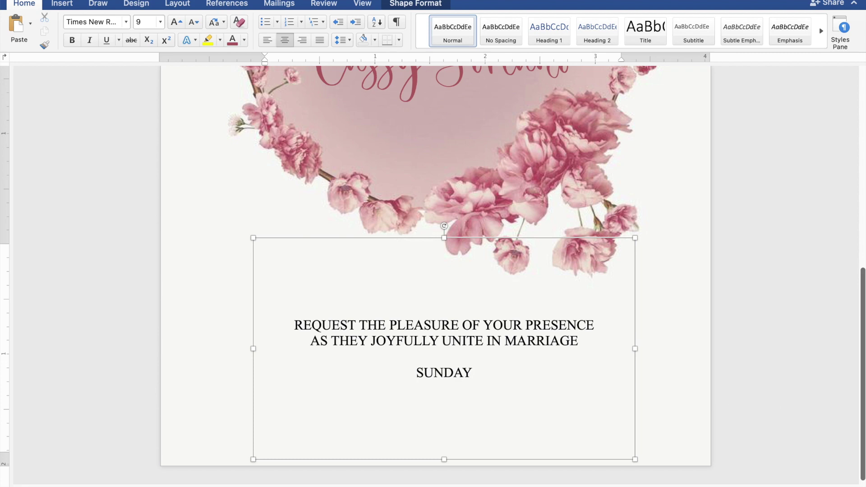
key(Return)
text(OCT)
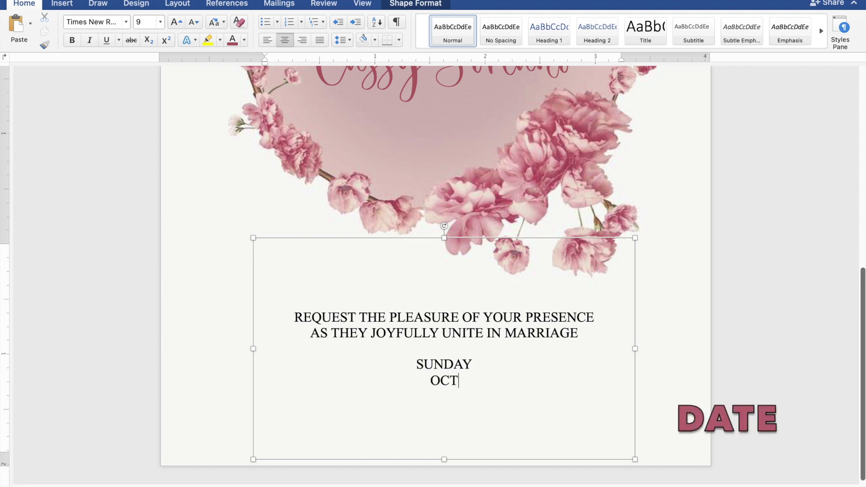
text(OBE)
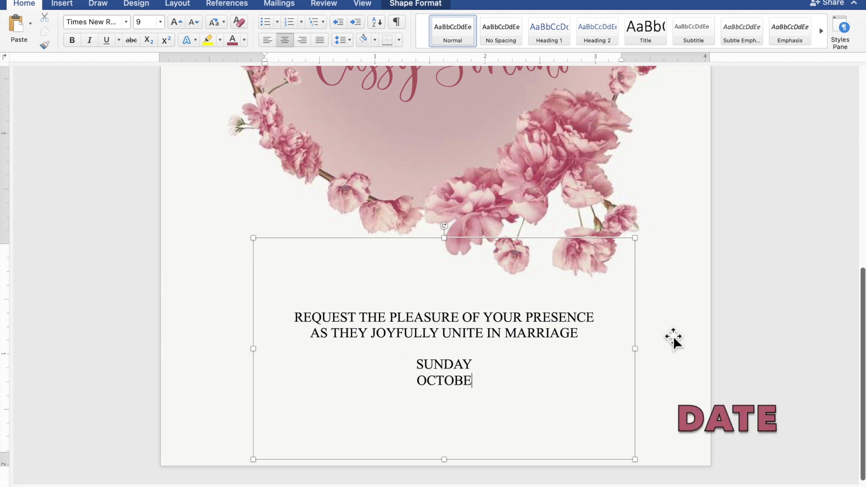
text(R 29)
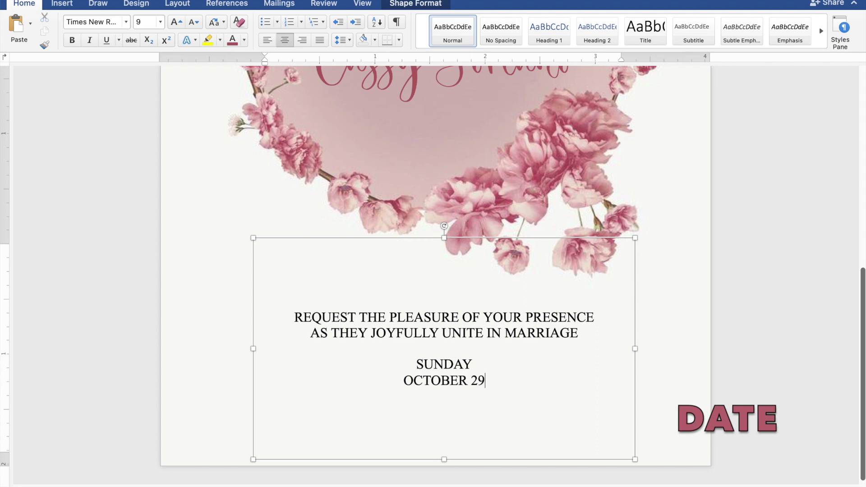
text(, 2023)
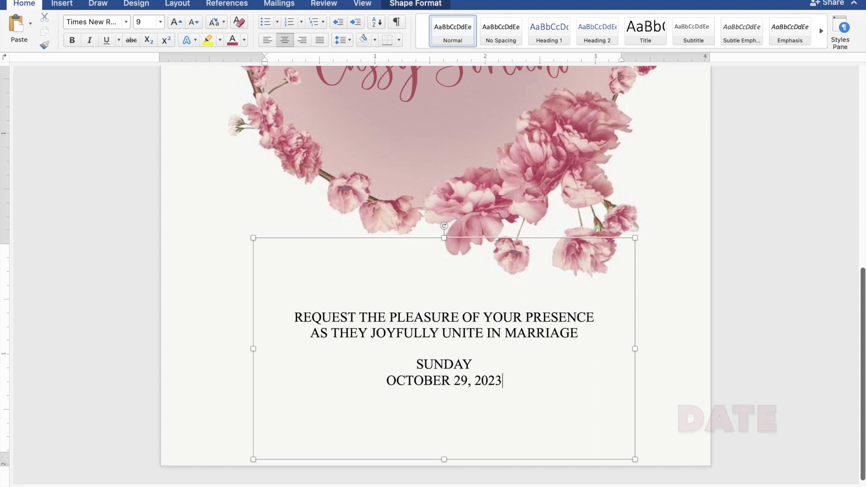
Step: Add '10:00 IN THE MORNING' and 'ST. THOMAS AQUINAS PARISH CHURCH' on separate lines below the date
key(Return)
text(10)
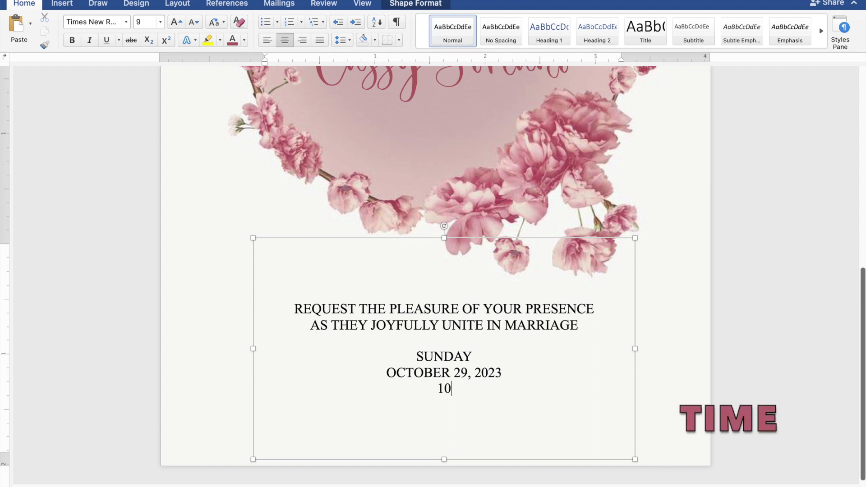
text(:00 IN TH)
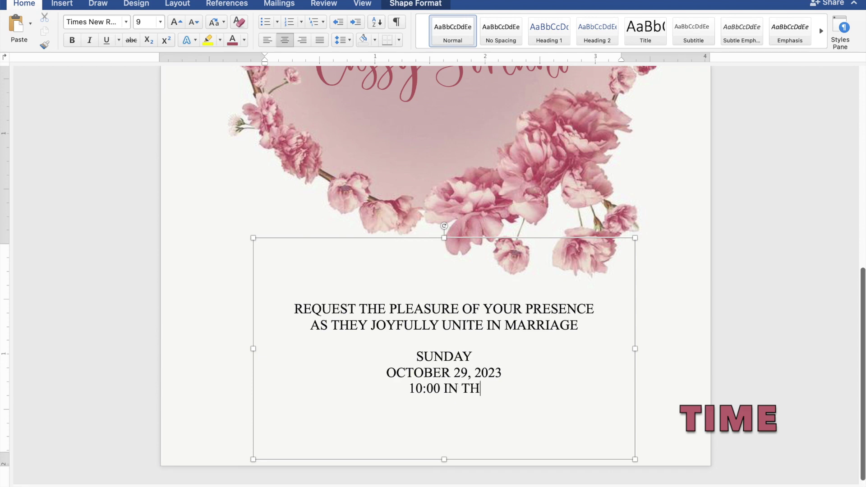
text(E MO)
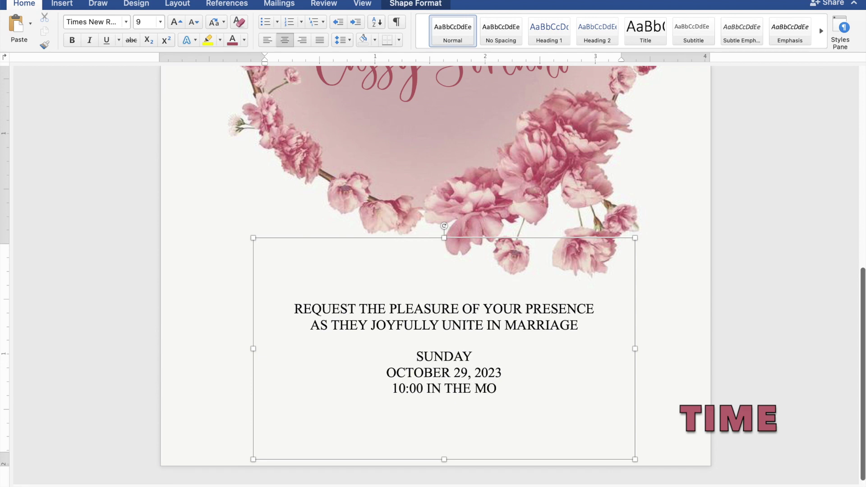
text(RNI)
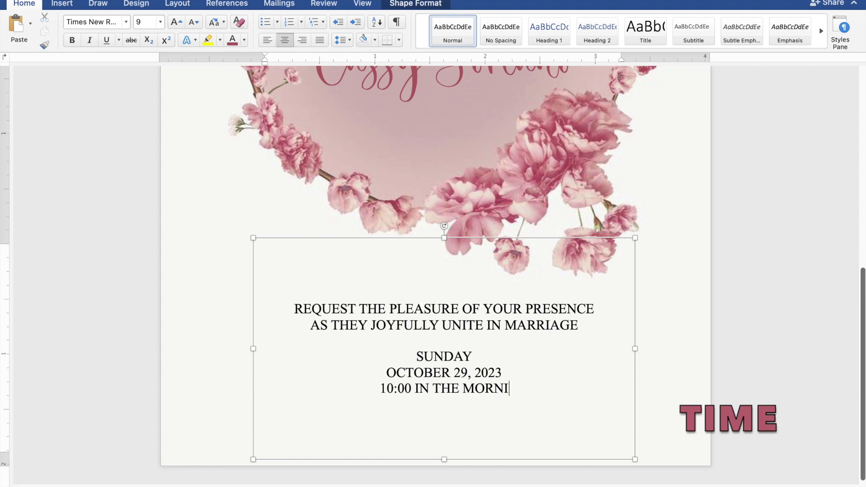
text(NG)
key(Return)
text(ST.)
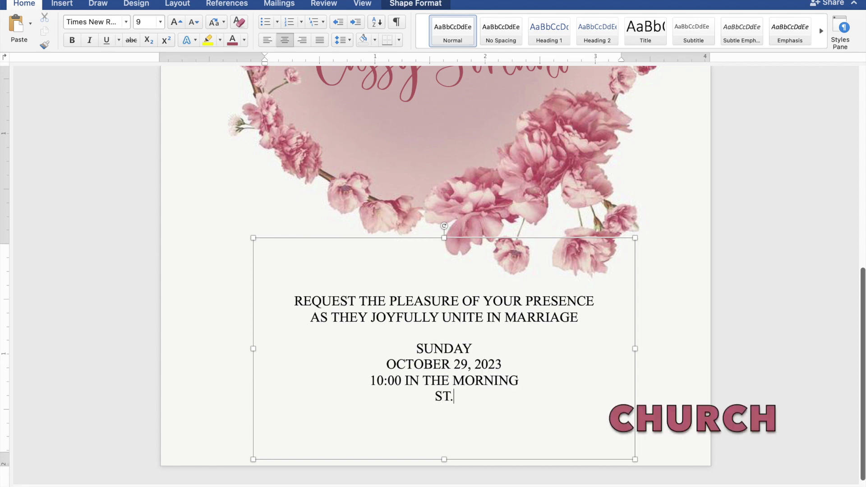
text( THOMA)
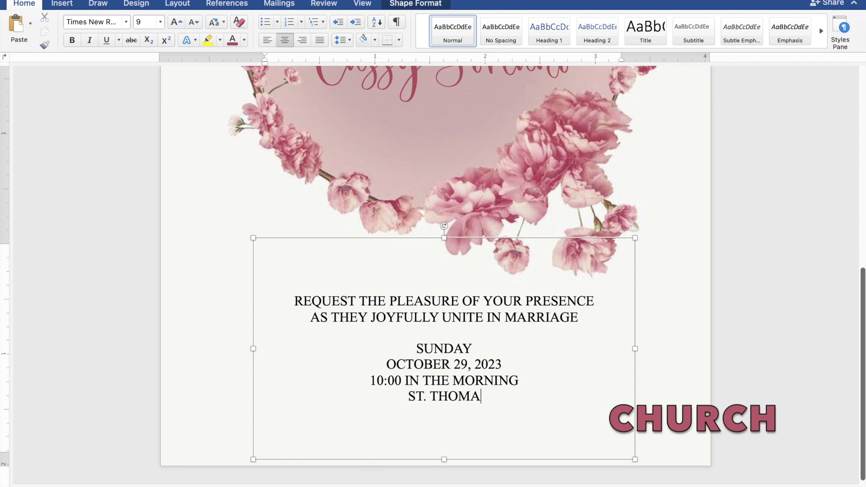
text(S AQUI)
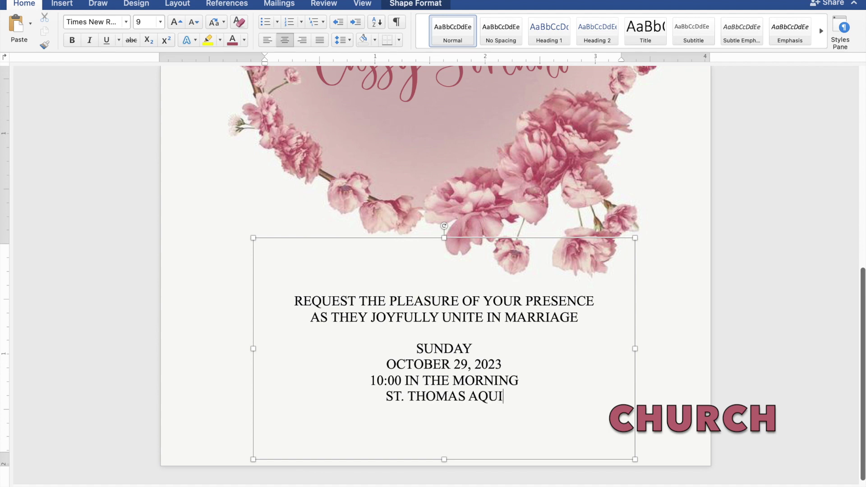
text(NAS )
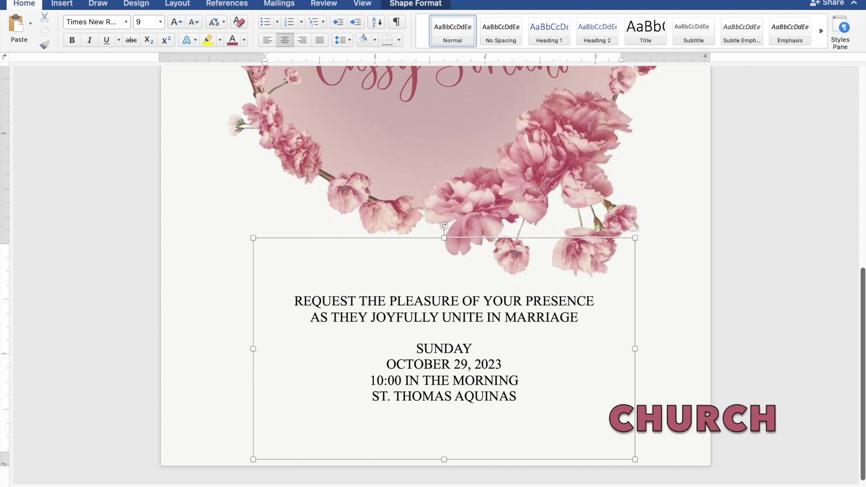
text(PA)
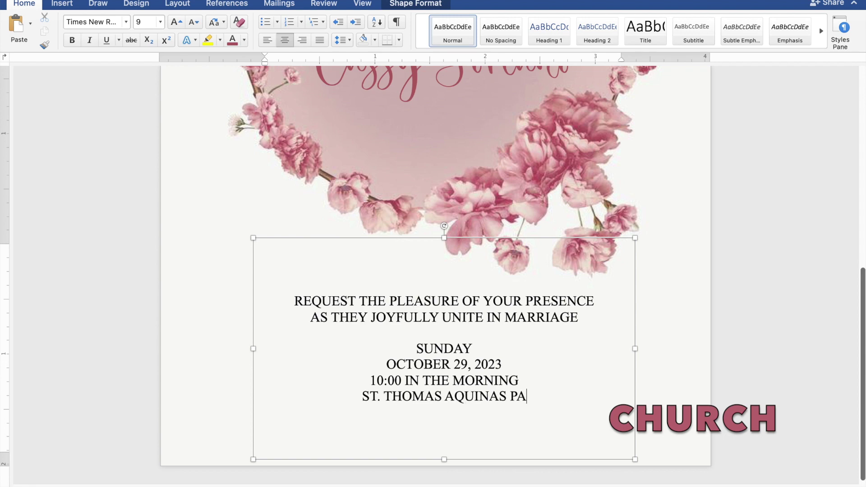
text(RISH)
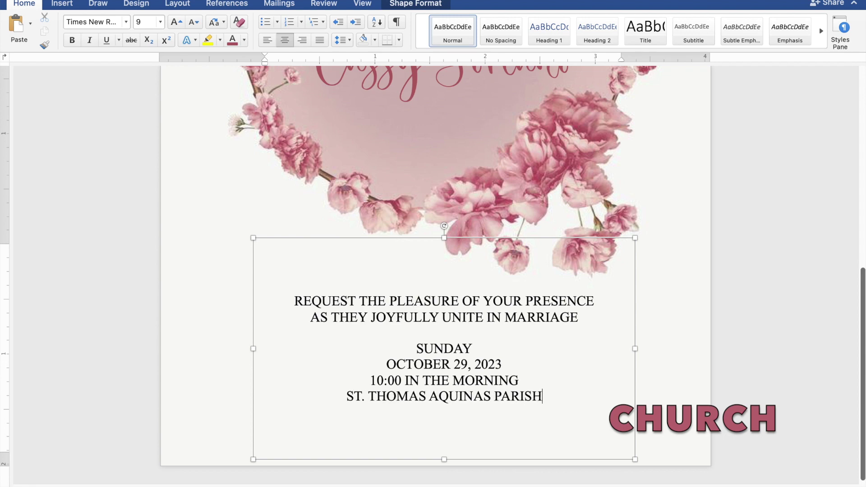
text( CH)
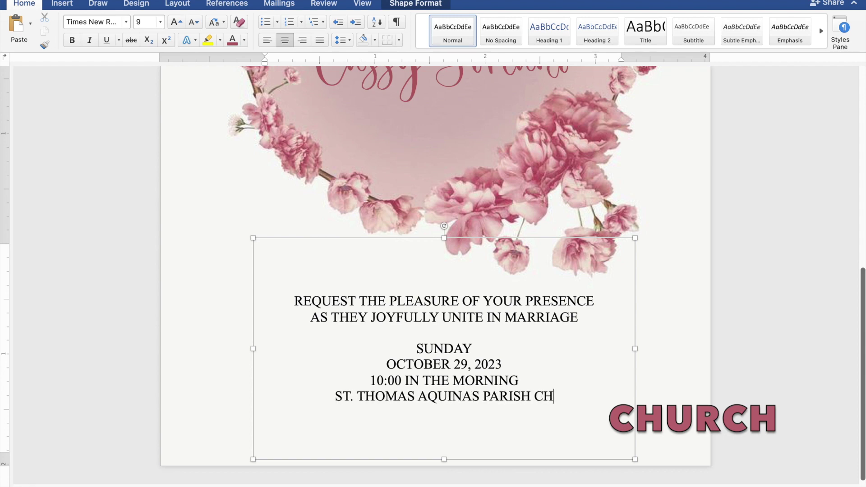
text(URCH)
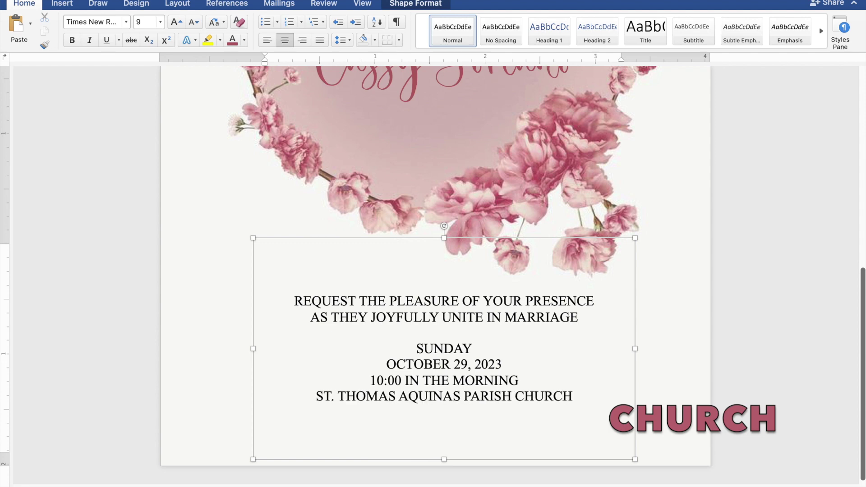
key(Return)
Step: Type 'MANGALDAN, PANGASINAN' under the church name, then 'Reception to follow' on a new line
text(M)
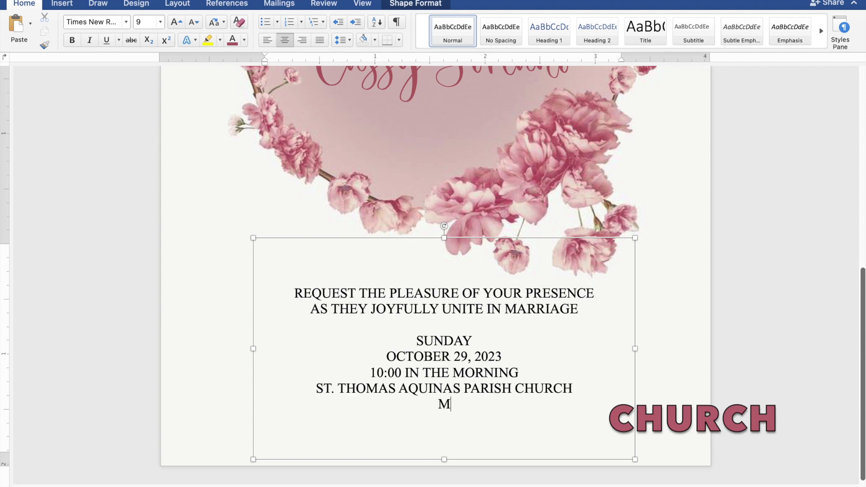
text(ANGALDAN,)
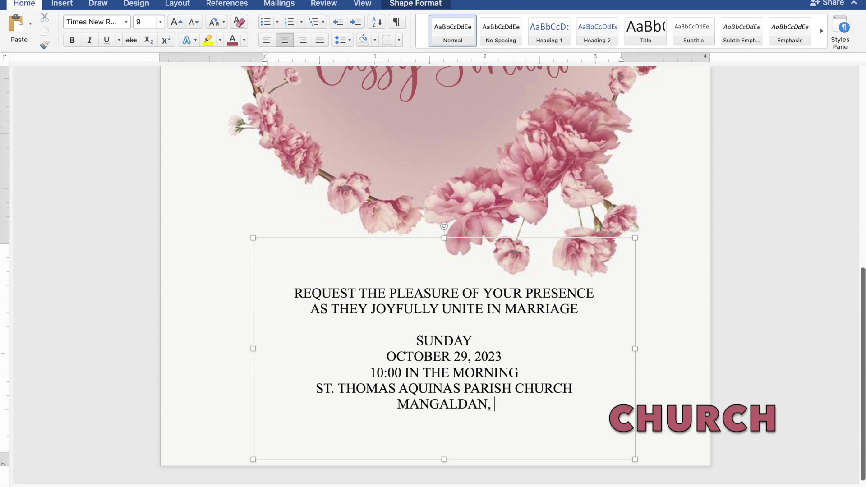
text( PAN)
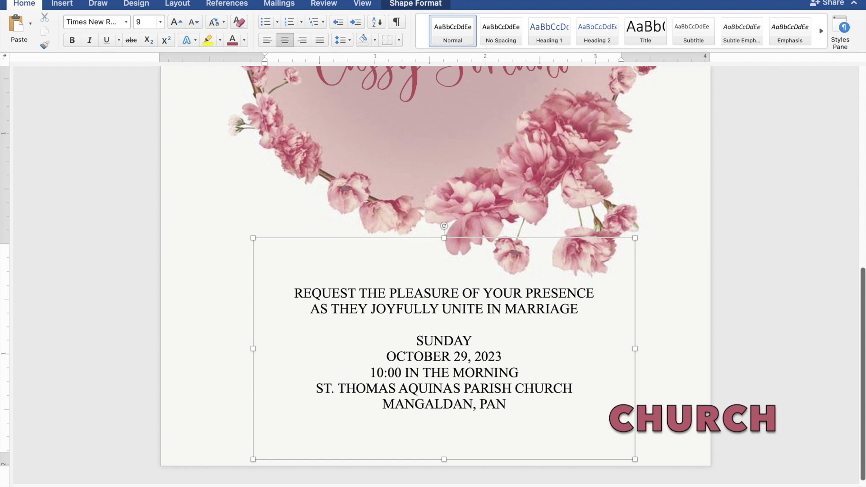
text(GAS)
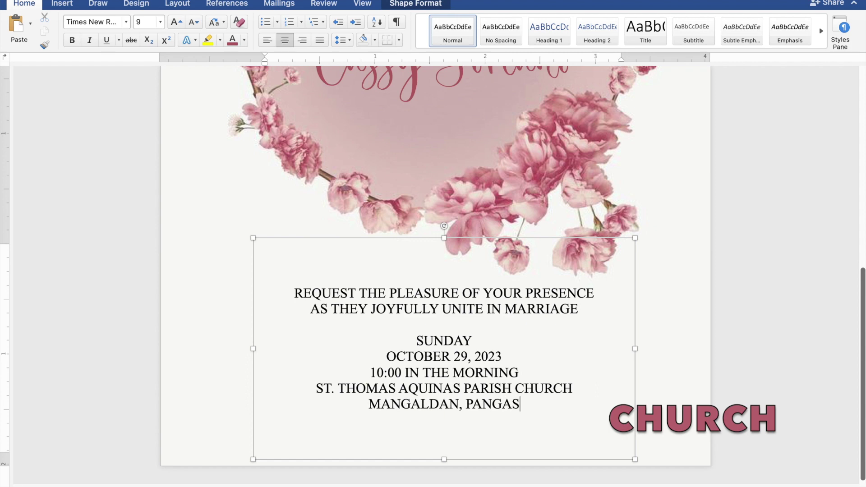
text(INAN)
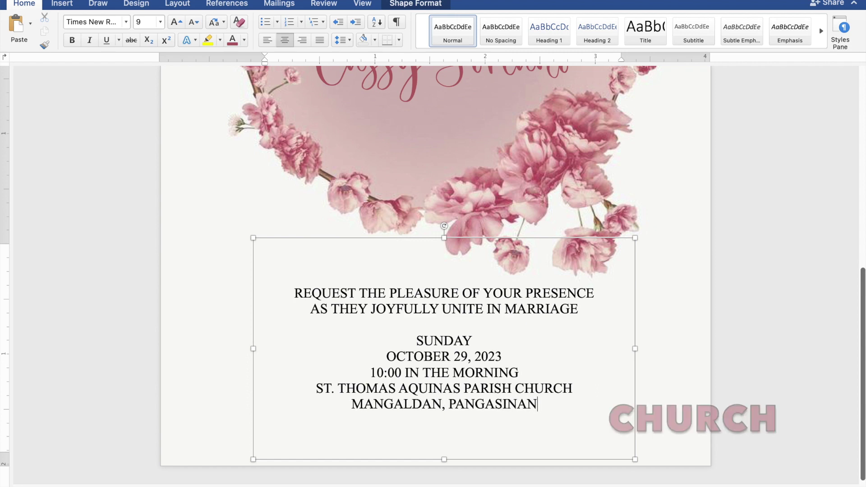
key(Return)
key(Return)
text(Recep)
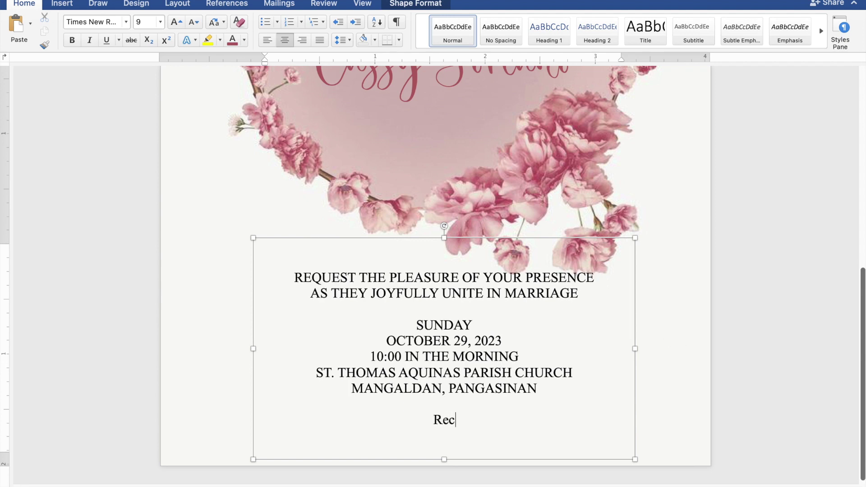
text(ion to f)
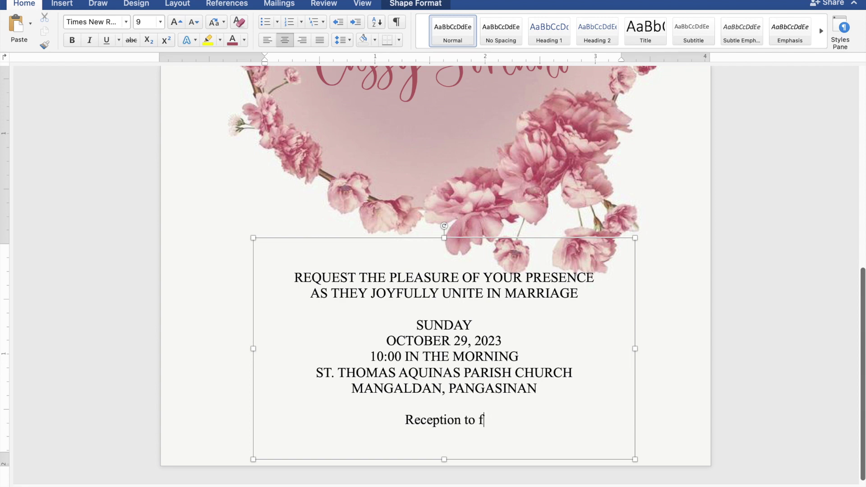
text(ollow)
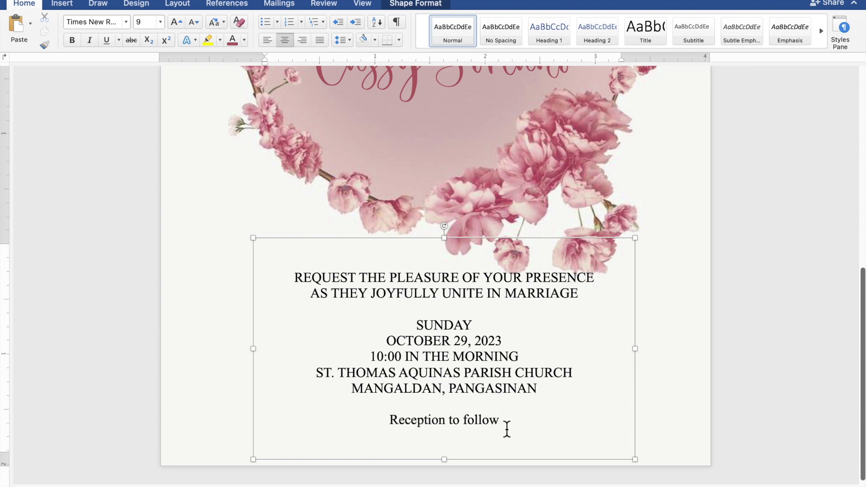
Step: Format 'Reception to follow' in Secret Winter at 15 pt with the recent pink font colour
drag(500, 426, 399, 426)
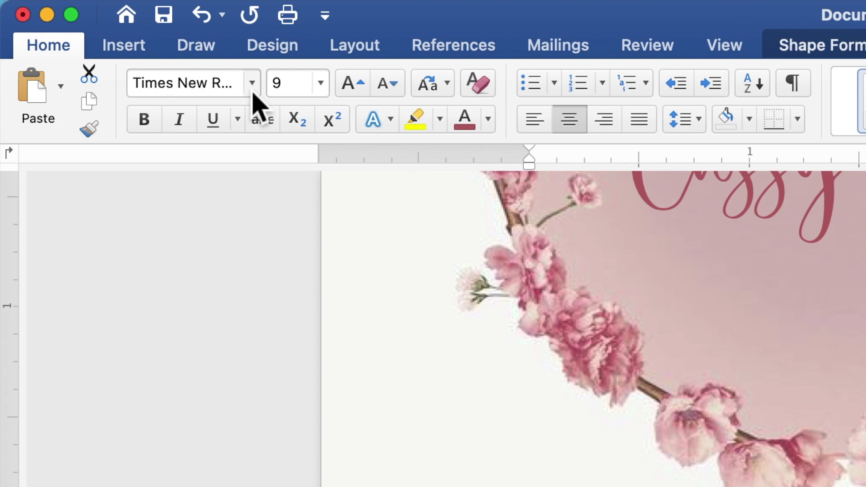
click(253, 93)
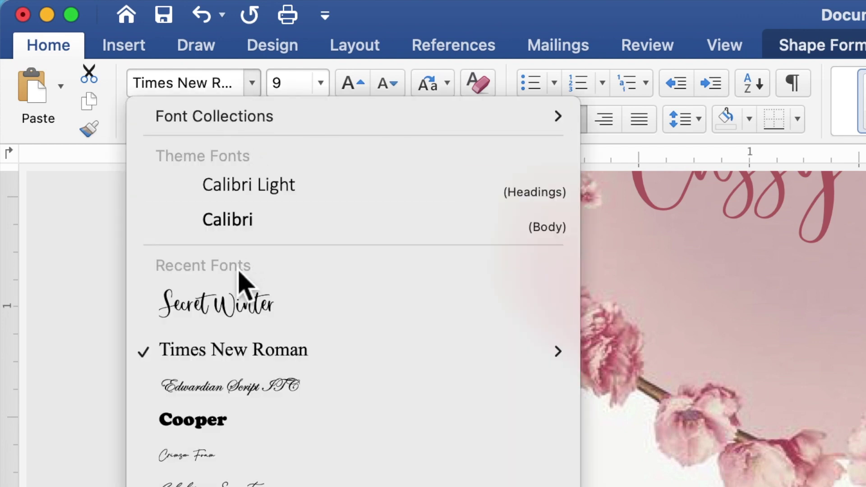
click(235, 299)
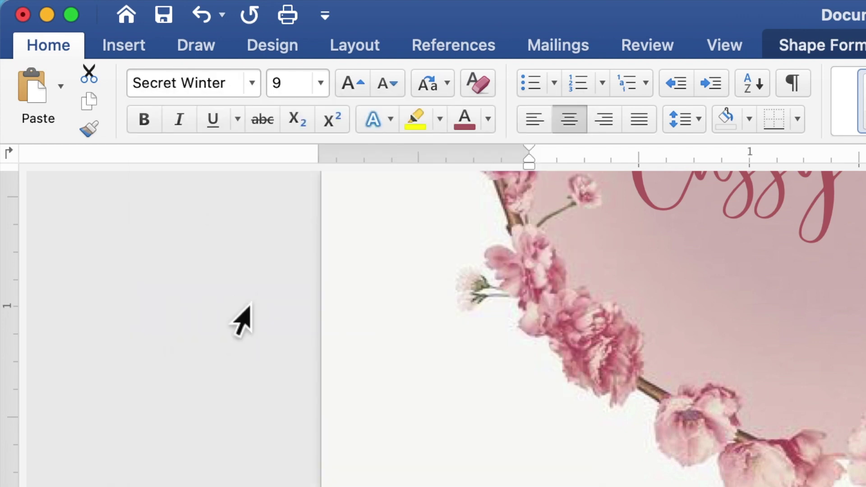
click(274, 86)
text(15)
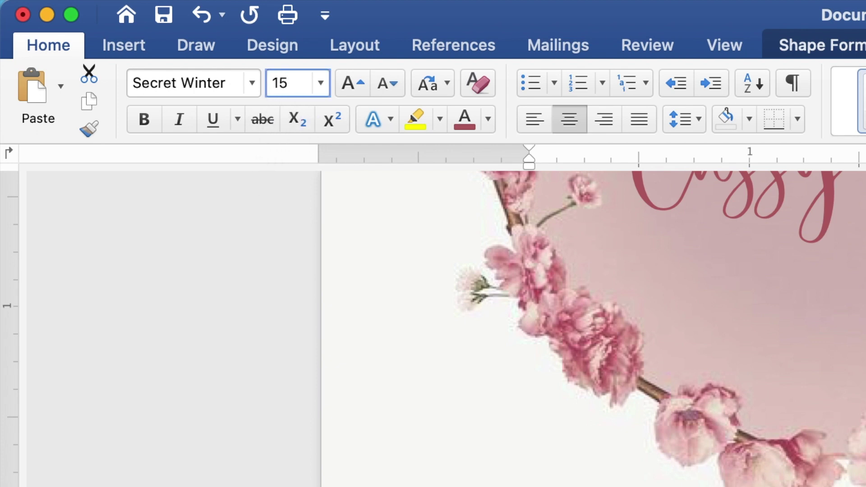
key(Return)
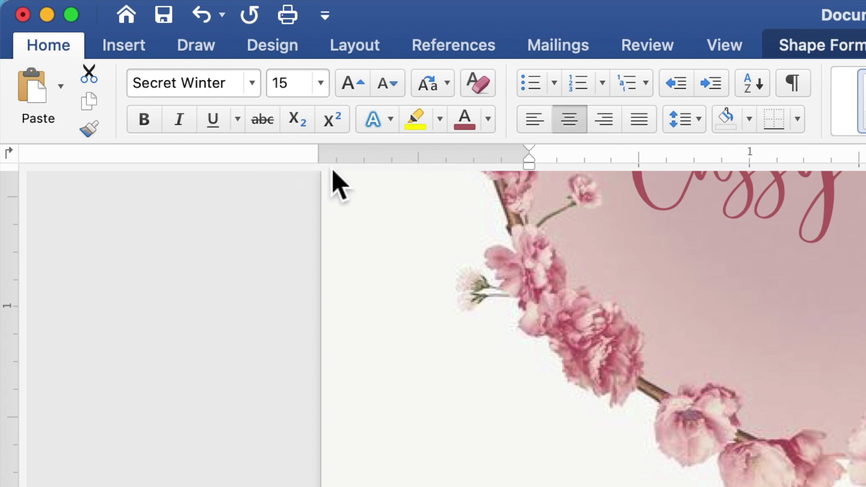
click(487, 119)
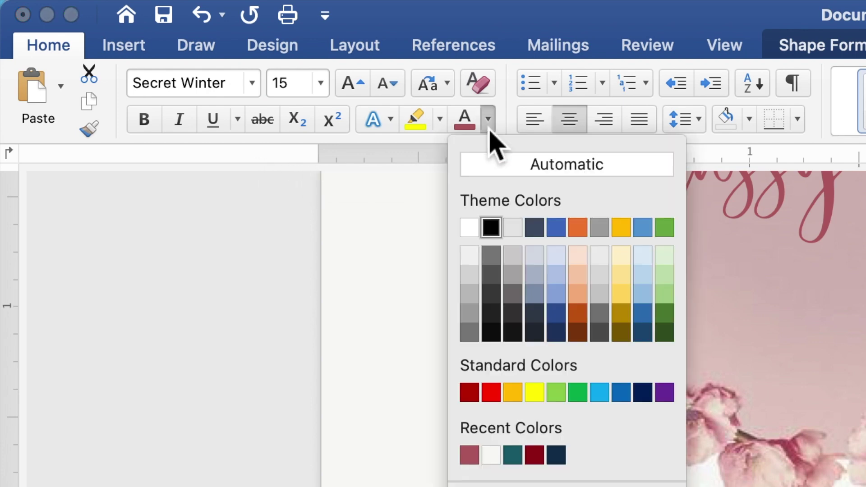
click(470, 454)
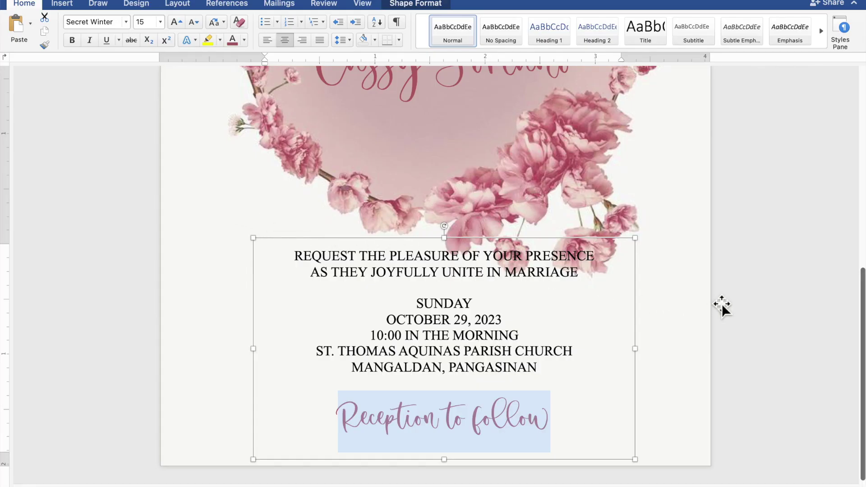
Step: Resize the flower wreath to about 4.03" by 5.04", shift it right, and raise the names box
scroll(721, 304, down, 5)
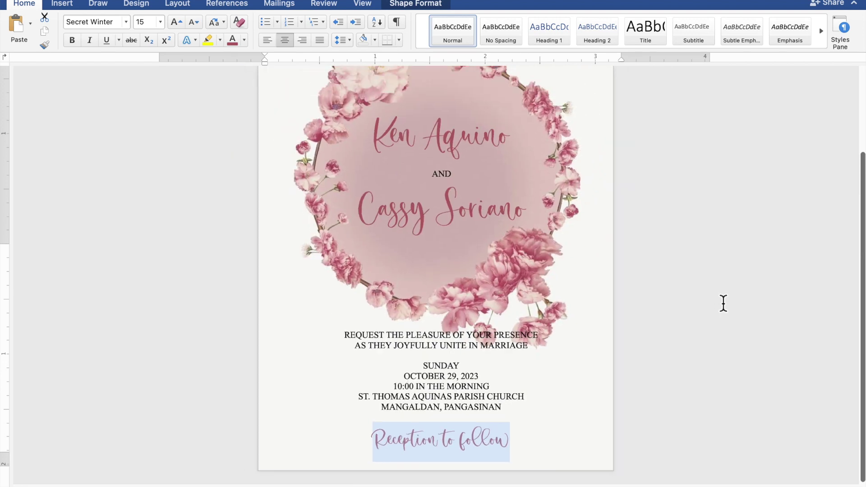
scroll(723, 303, down, 5)
scroll(723, 303, down, 2)
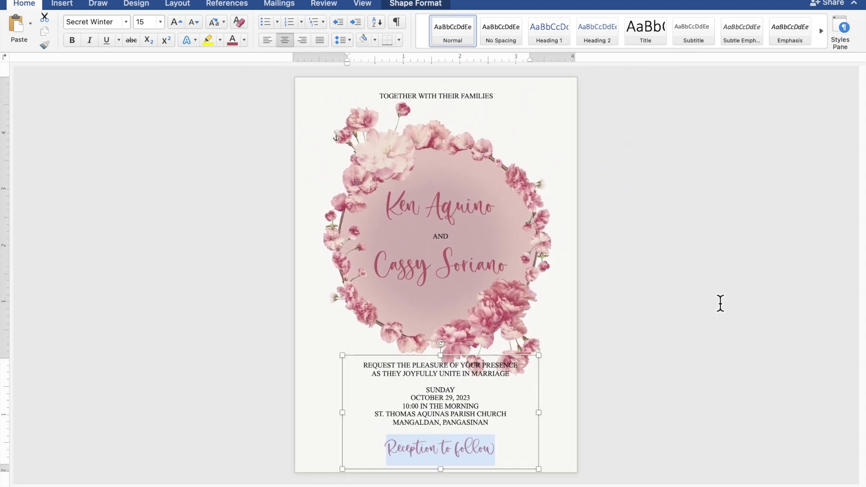
click(533, 334)
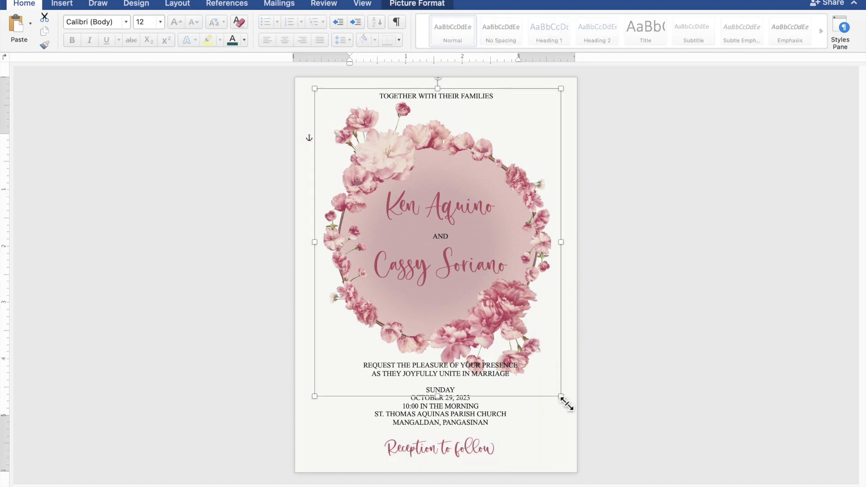
drag(566, 403, 546, 379)
drag(540, 348, 545, 349)
drag(460, 232, 460, 223)
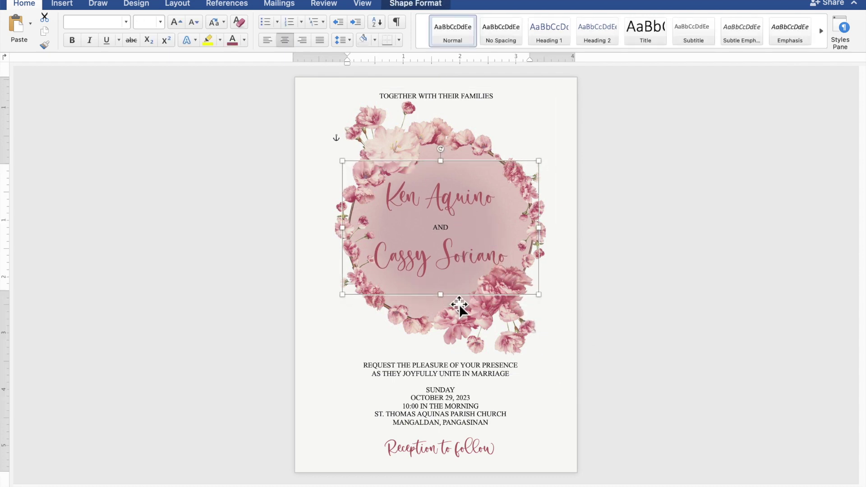
Step: Nudge the TOGETHER WITH THEIR FAMILIES box right and the ceremony details box left to centre them
click(467, 100)
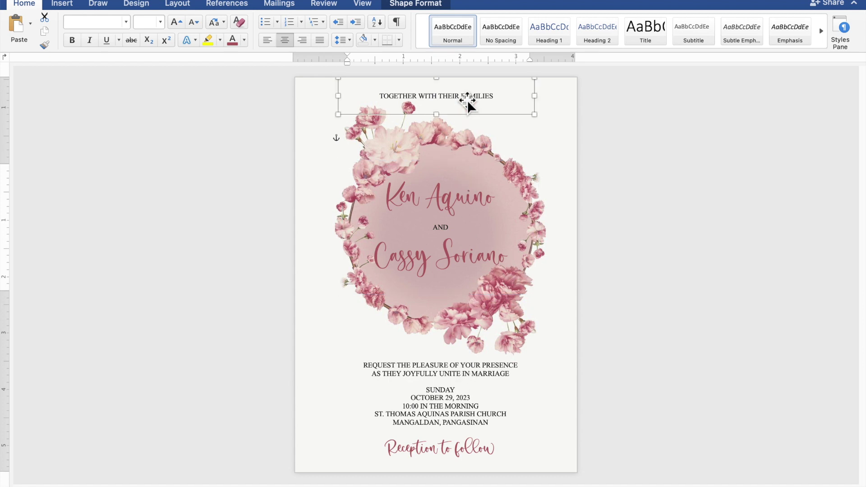
key(Right)
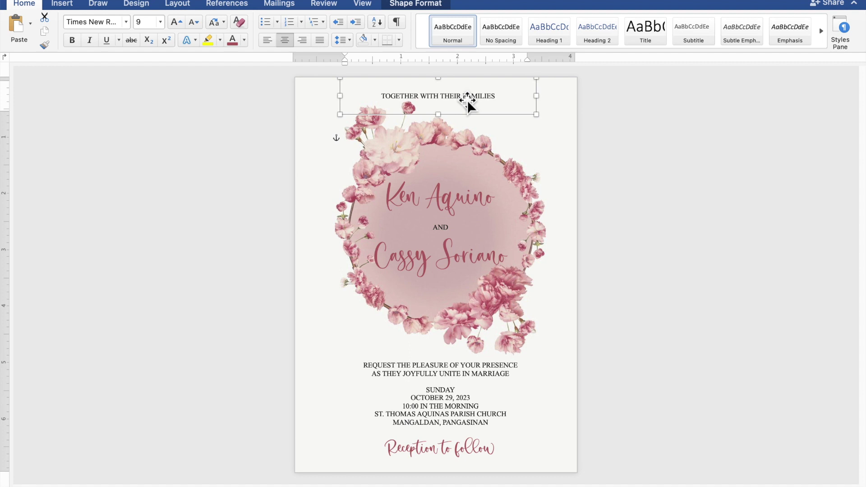
click(450, 385)
key(Left)
key(Left)
key(Left)
key(Left)
key(Left)
key(Left)
key(Right)
key(Right)
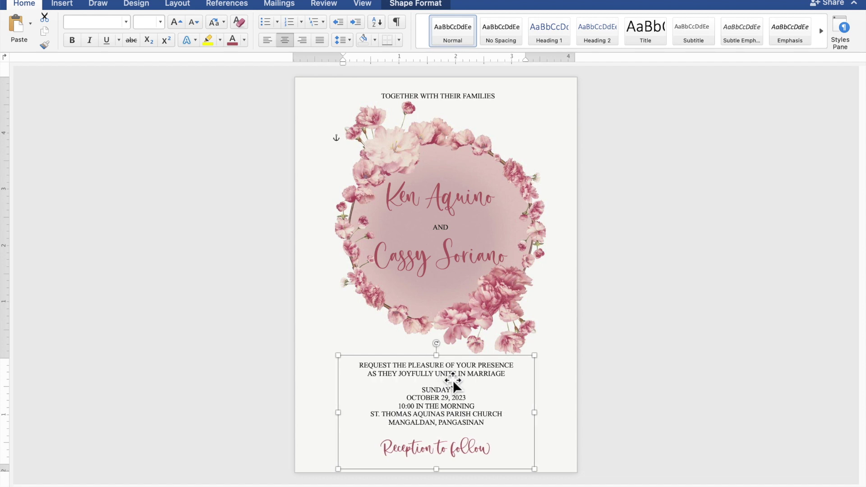
click(693, 352)
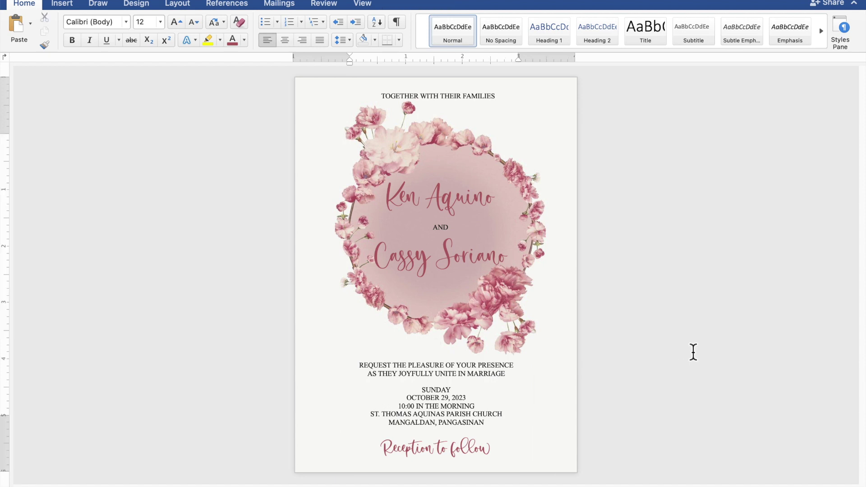